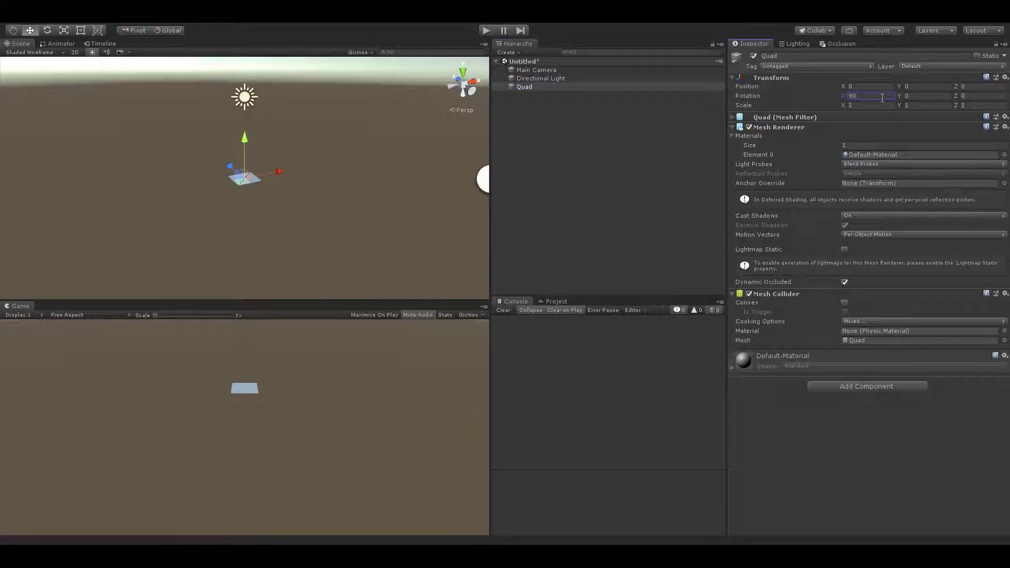
# Set the quad's X rotation to 90 and scale it uniformly to 10.
pyautogui.press('Return')
pyautogui.press('r')
pyautogui.moveTo(246, 179); pyautogui.dragTo(573, 466)
pyautogui.press('w')
# Show the enlarged quad in the scene view with the Shaded Wireframe shading mode.
pyautogui.scroll(3, 316, 200)
pyautogui.keyDown('alt'); pyautogui.moveTo(364, 163); pyautogui.dragTo(289, 167); pyautogui.keyUp('alt')
pyautogui.click(46, 53)
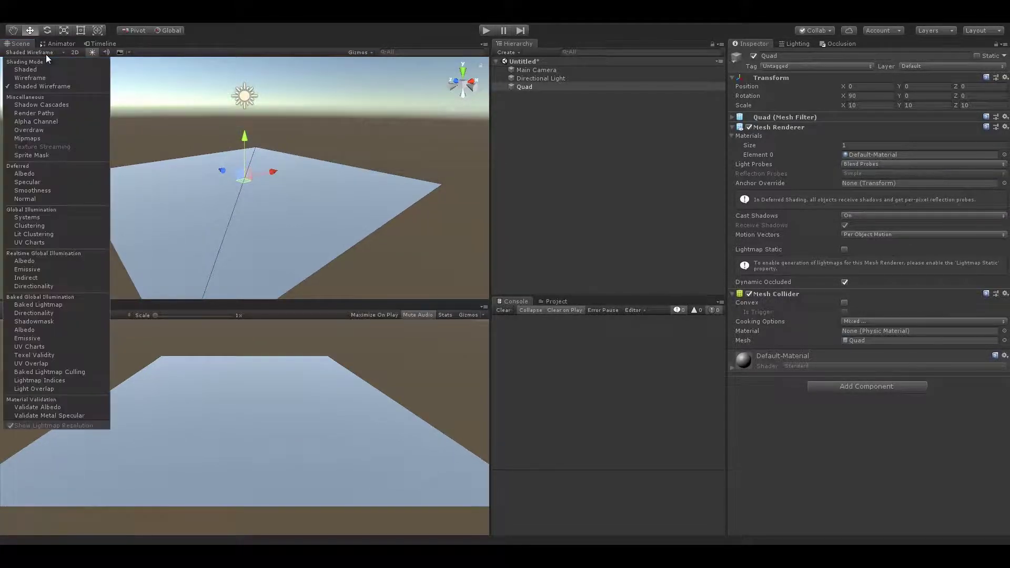
pyautogui.click(44, 87)
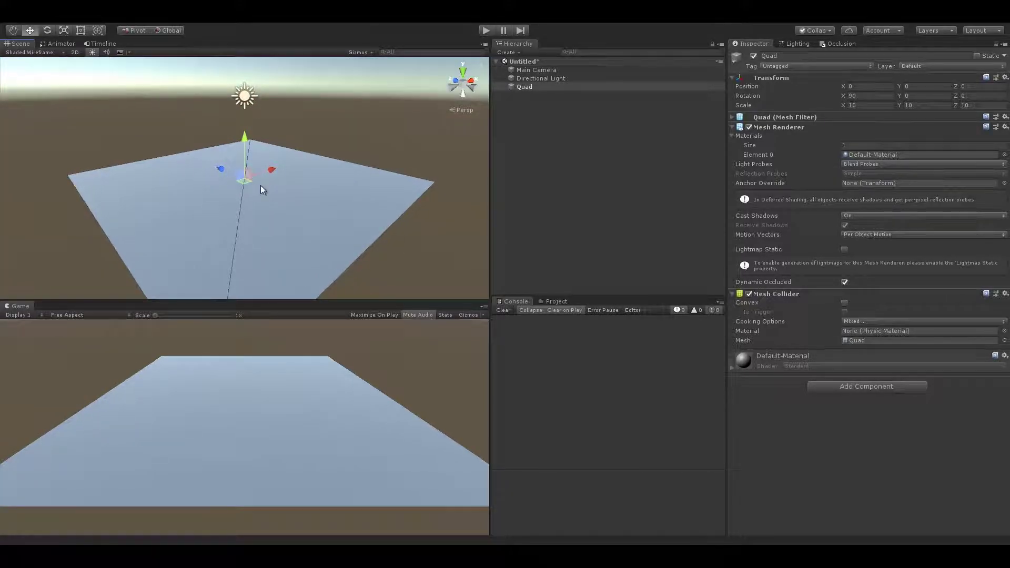
# Add the Mesh Pro Editor component to the quad and accept creating a new mesh reference.
pyautogui.click(889, 386)
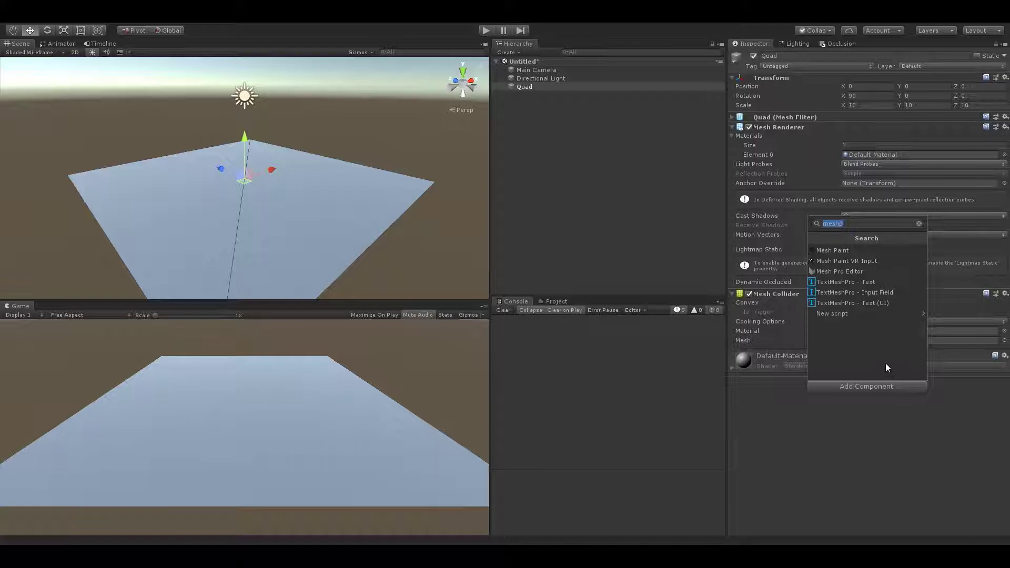
pyautogui.click(882, 270)
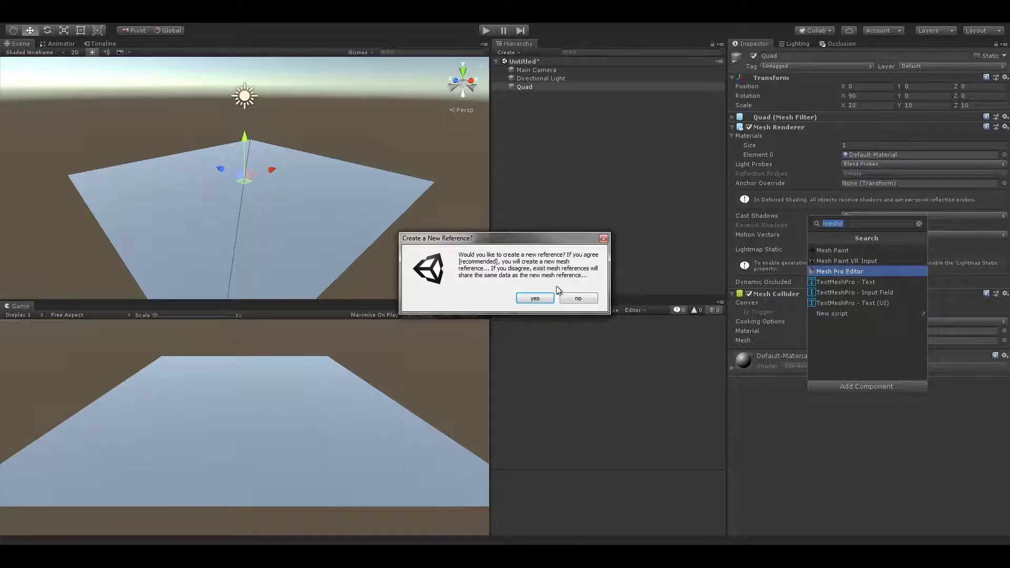
pyautogui.click(538, 297)
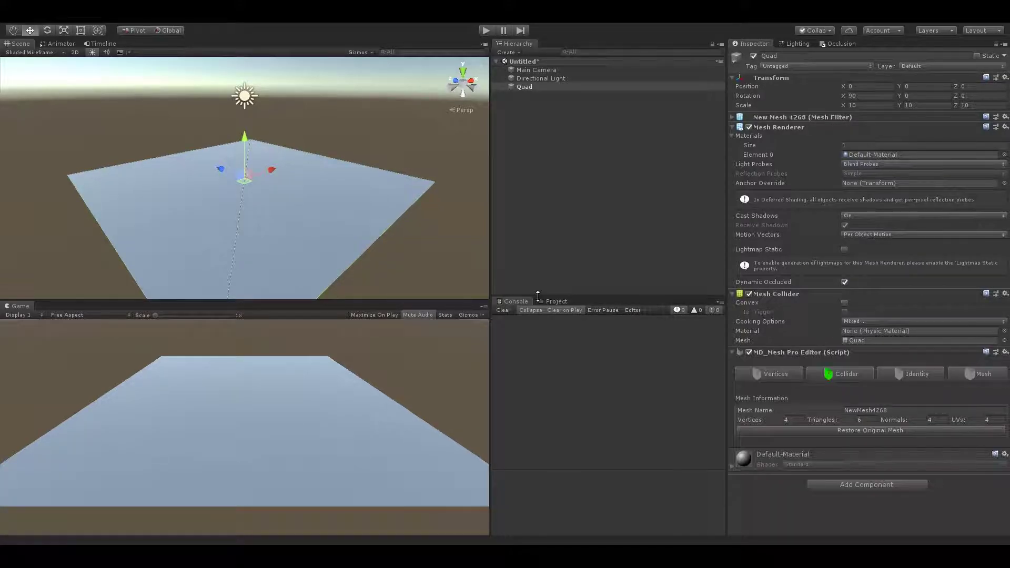
# Subdivide the quad's mesh at subdivision level 24 with the Mesh Subdivision modifier.
pyautogui.click(983, 373)
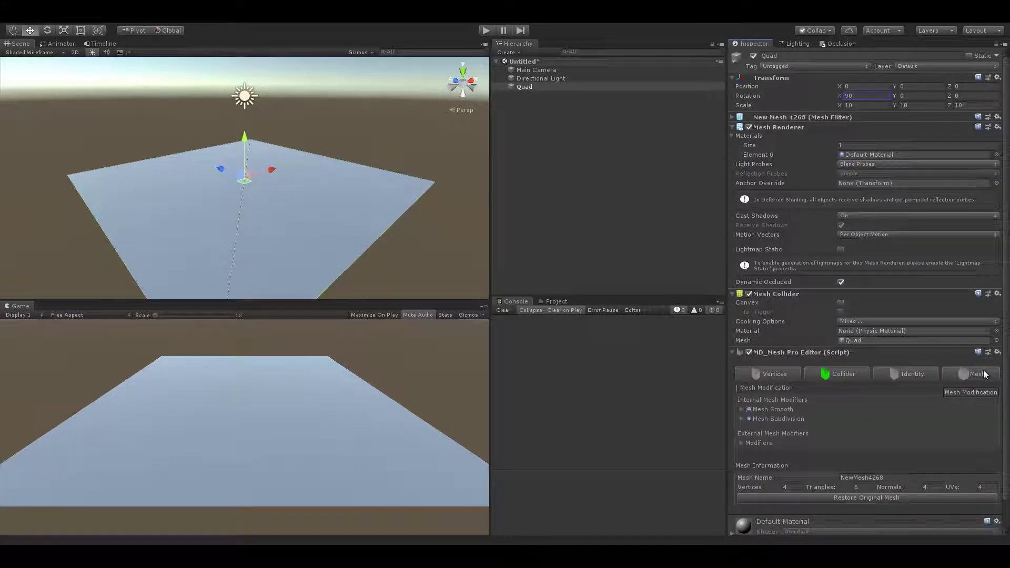
pyautogui.scroll(-2, 983, 370)
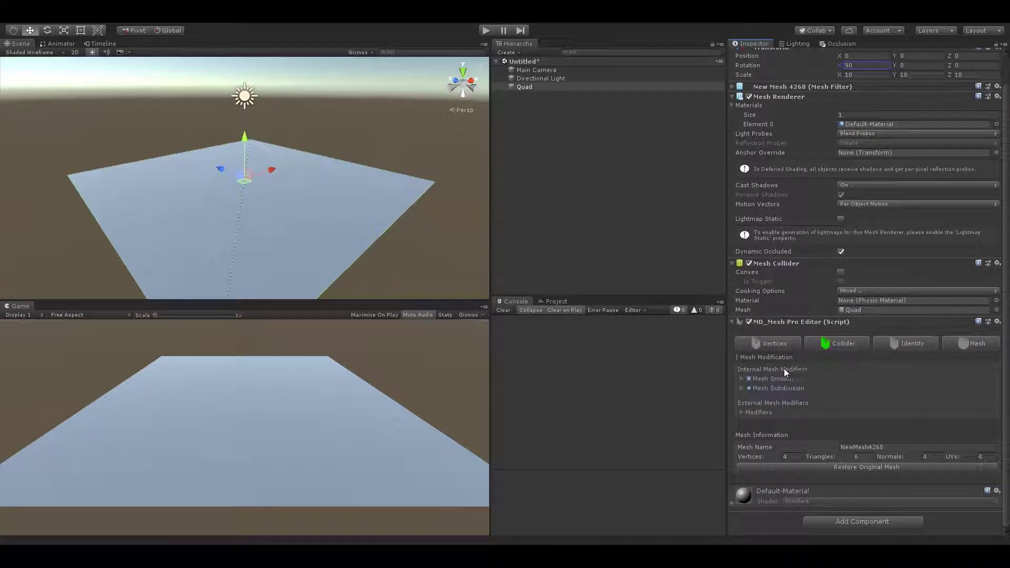
pyautogui.click(744, 389)
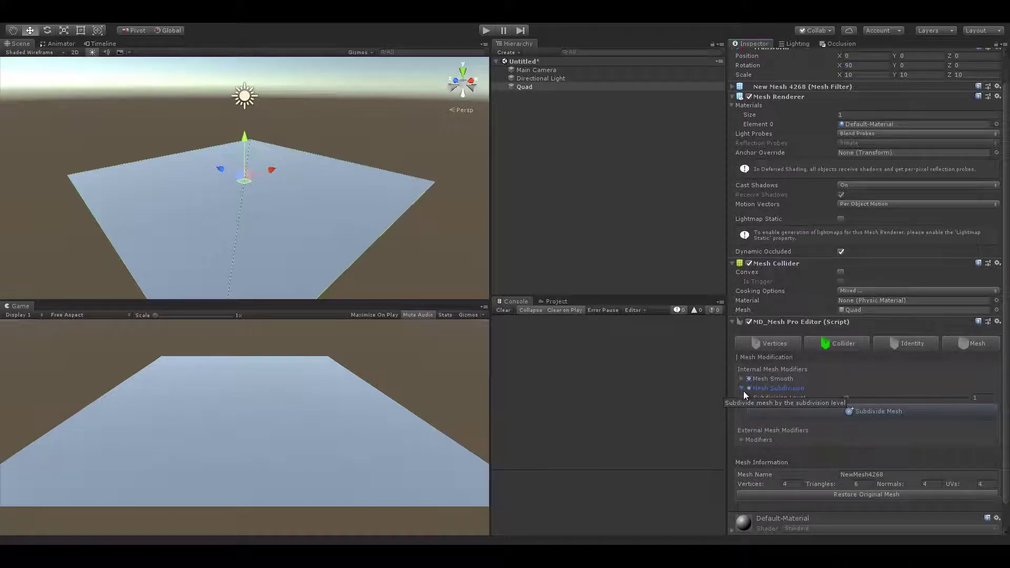
pyautogui.scroll(-2, 868, 384)
pyautogui.moveTo(874, 372); pyautogui.dragTo(980, 372)
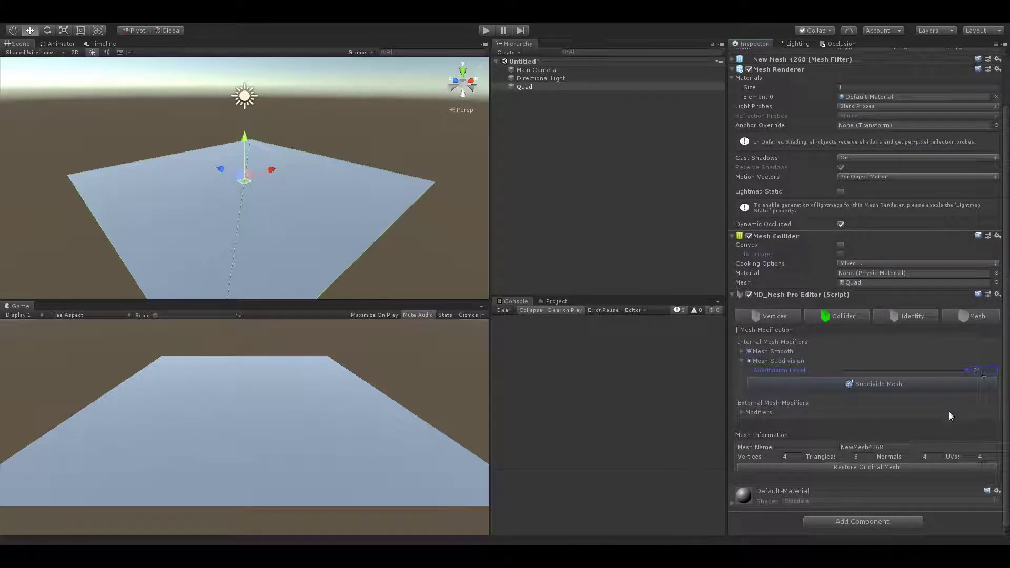
pyautogui.click(904, 384)
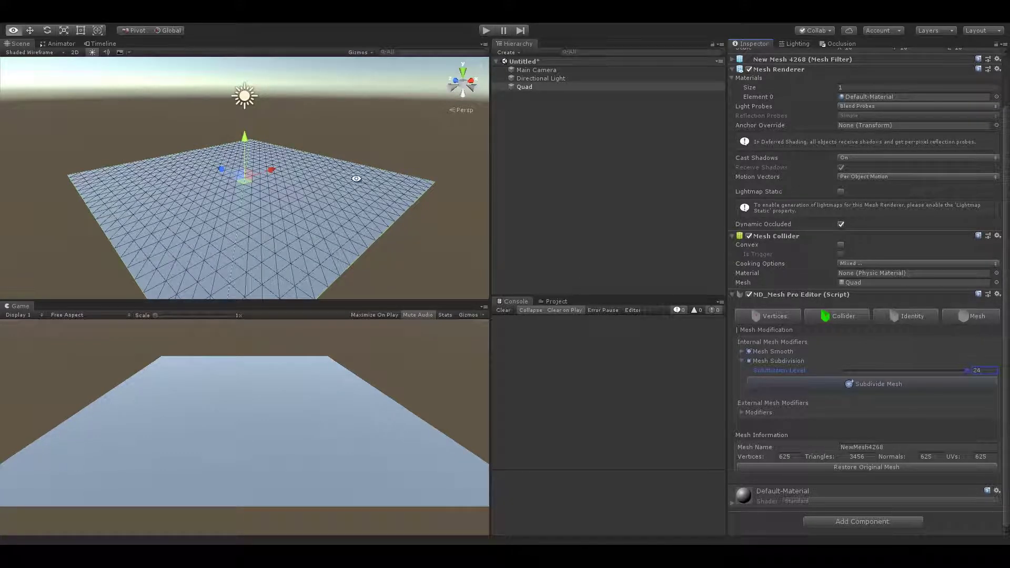
# Subdivide the quad's mesh a second time at subdivision level 6.
pyautogui.click(863, 371)
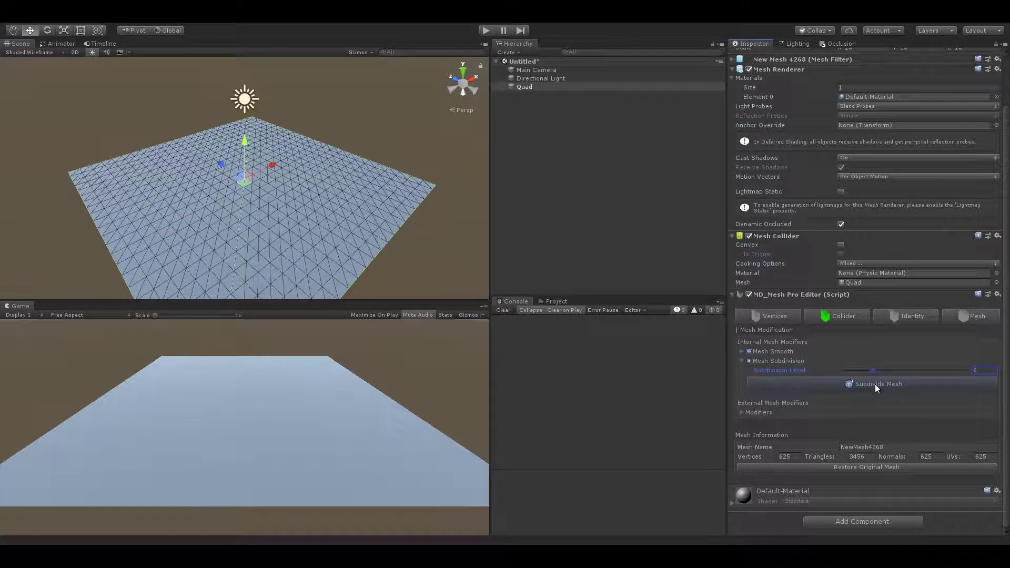
pyautogui.click(876, 384)
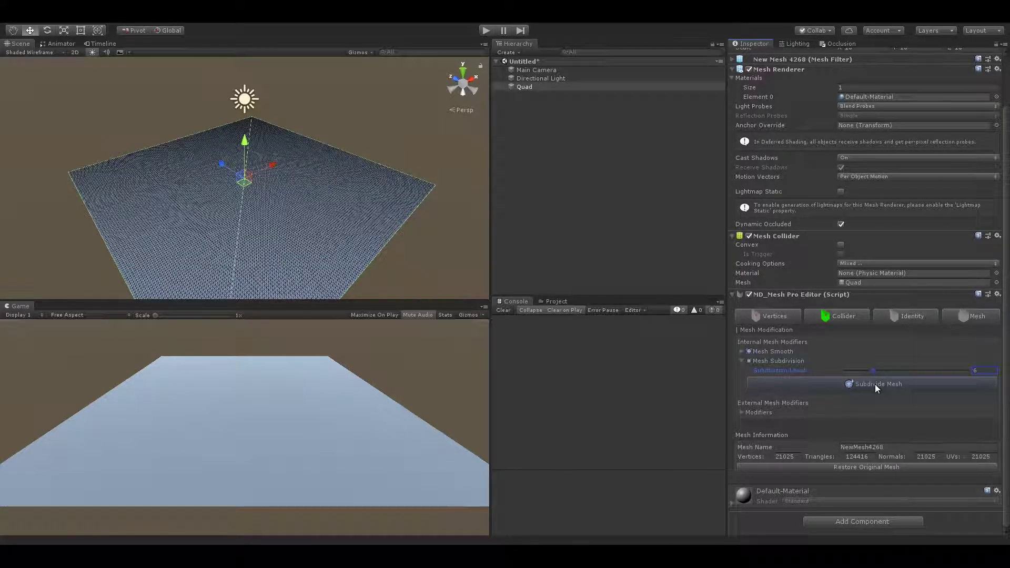
pyautogui.keyDown('alt'); pyautogui.moveTo(376, 173); pyautogui.dragTo(345, 195); pyautogui.keyUp('alt')
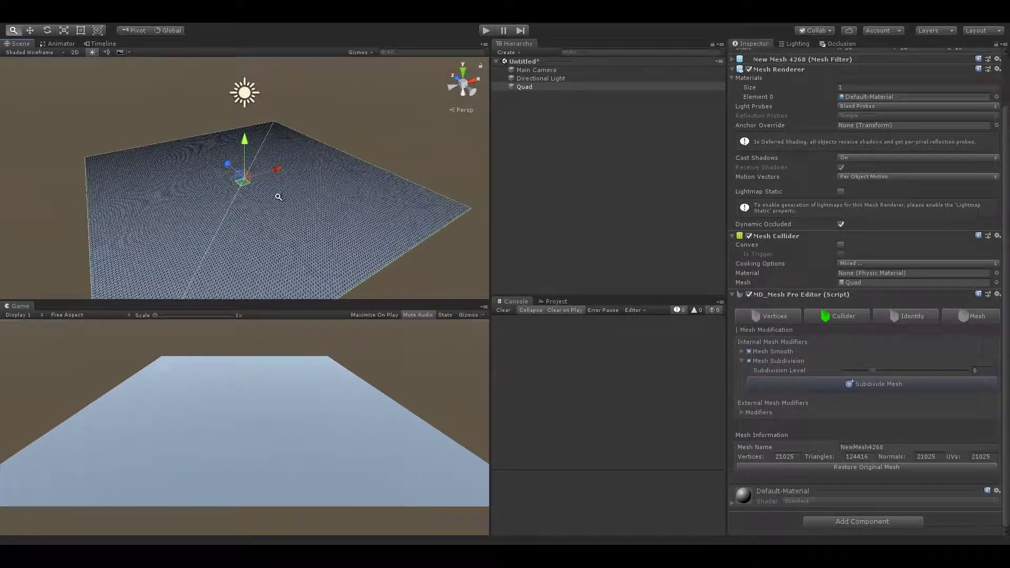
pyautogui.keyDown('alt'); pyautogui.moveTo(346, 194); pyautogui.dragTo(287, 322, button='right'); pyautogui.keyUp('alt')
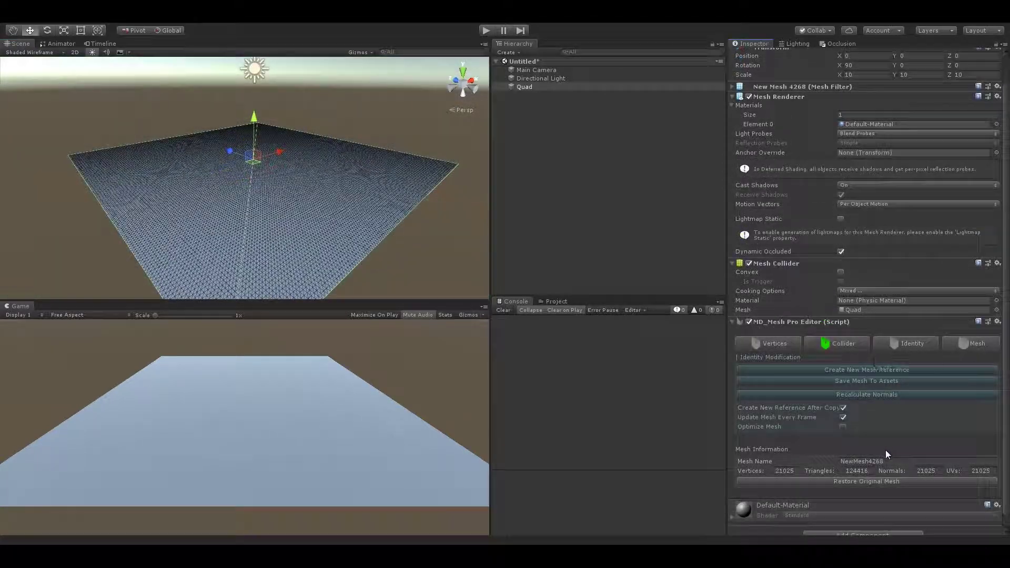
# Name the mesh Surface and create a new mesh reference for it, declining the additional reference offered.
pyautogui.click(854, 462)
pyautogui.write('Surface')
pyautogui.click(886, 371)
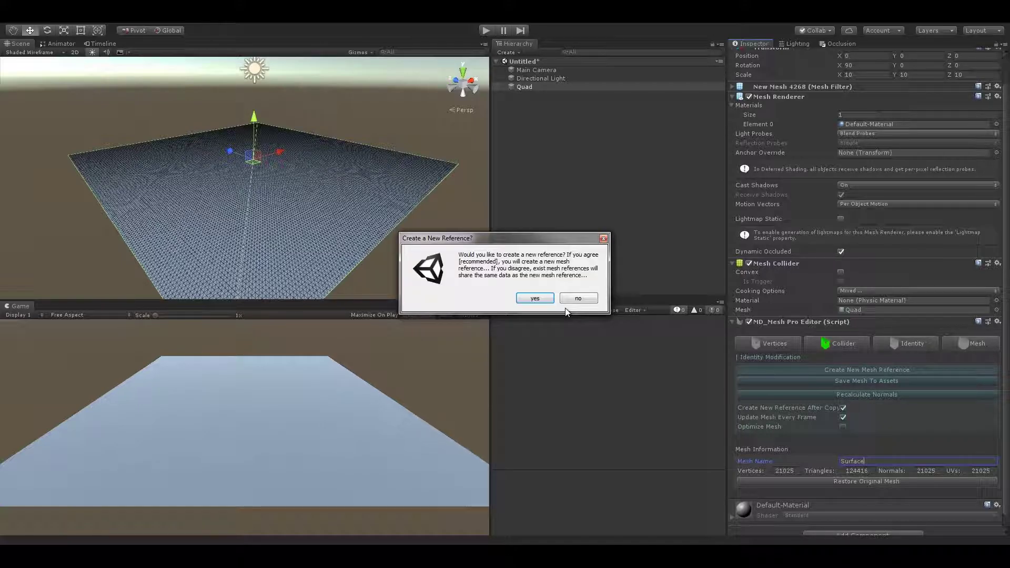
pyautogui.click(582, 300)
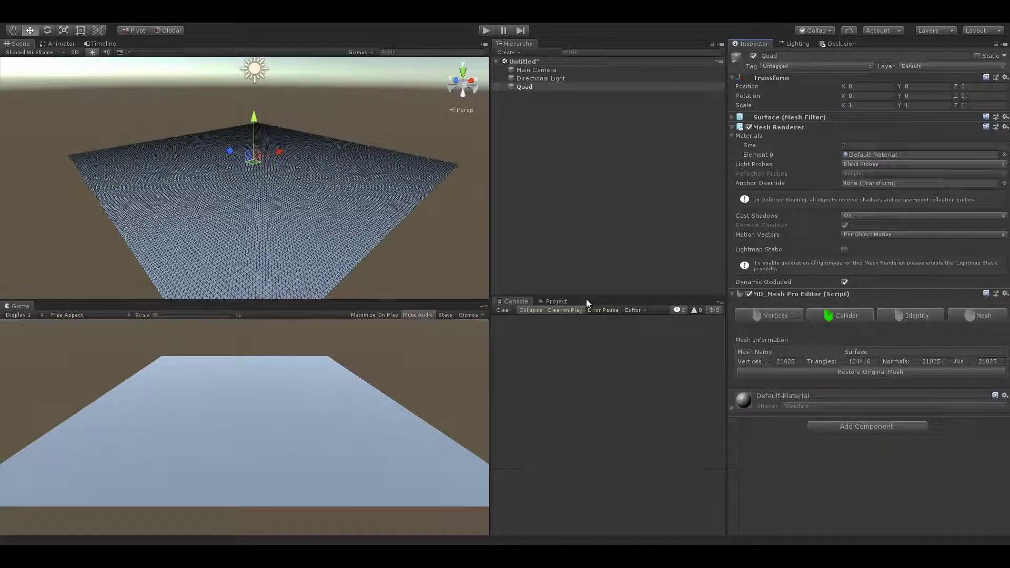
# Check the position, rotation and scale values in the quad's Transform.
pyautogui.moveTo(435, 190)
pyautogui.keyDown('alt'); pyautogui.mouseDown()
pyautogui.moveTo(427, 270)
pyautogui.moveTo(423, 197)
pyautogui.mouseUp(); pyautogui.keyUp('alt')
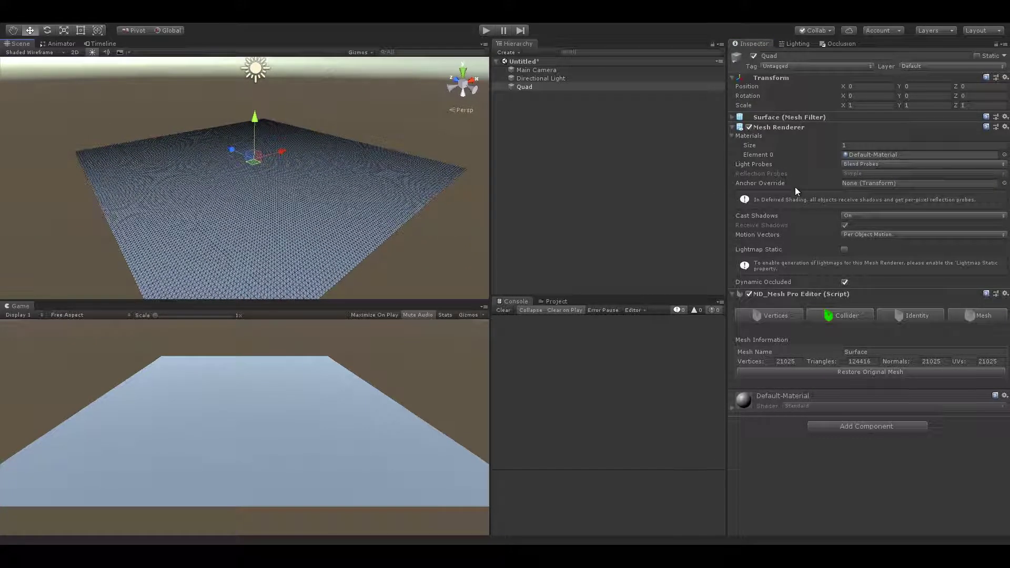
pyautogui.click(929, 86)
pyautogui.press('Tab')
pyautogui.press('Tab')
pyautogui.press('Tab')
pyautogui.press('Tab')
pyautogui.press('Tab')
pyautogui.press('Tab')
pyautogui.press('Tab')
# Apply the Sculpting Pro external modifier to the mesh and accept multithreading support.
pyautogui.click(974, 315)
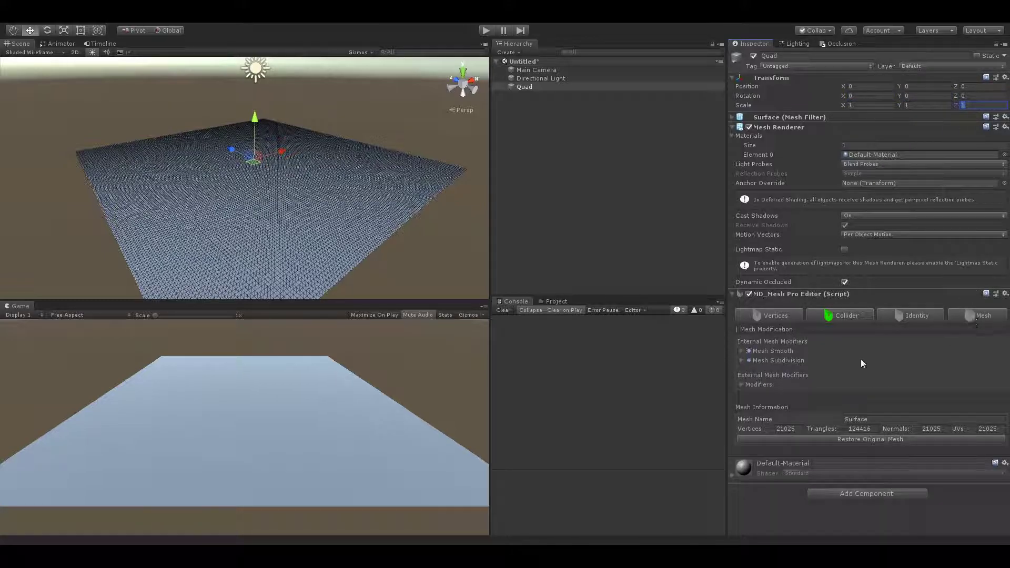
pyautogui.click(742, 385)
pyautogui.scroll(-5, 826, 392)
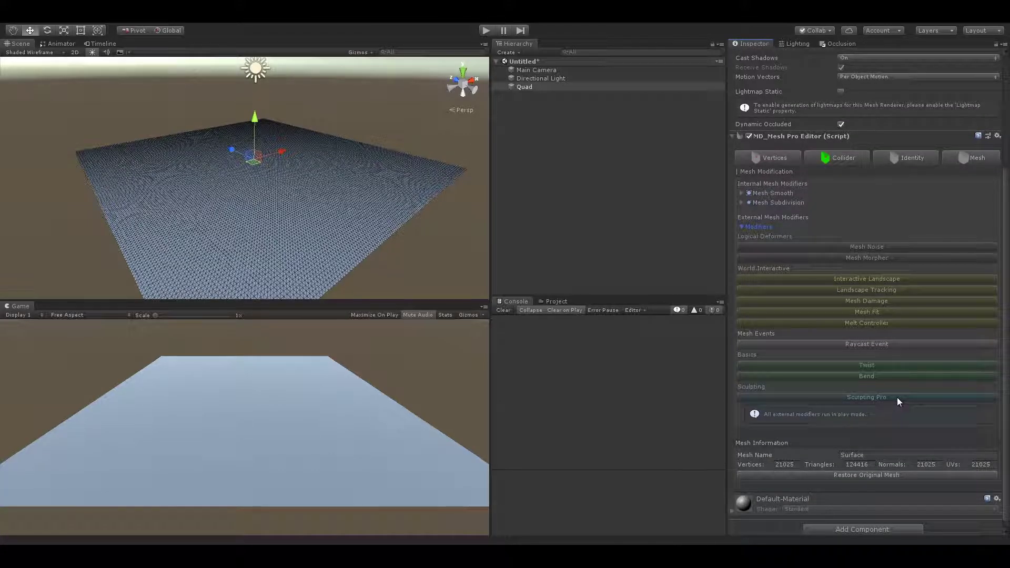
pyautogui.click(898, 398)
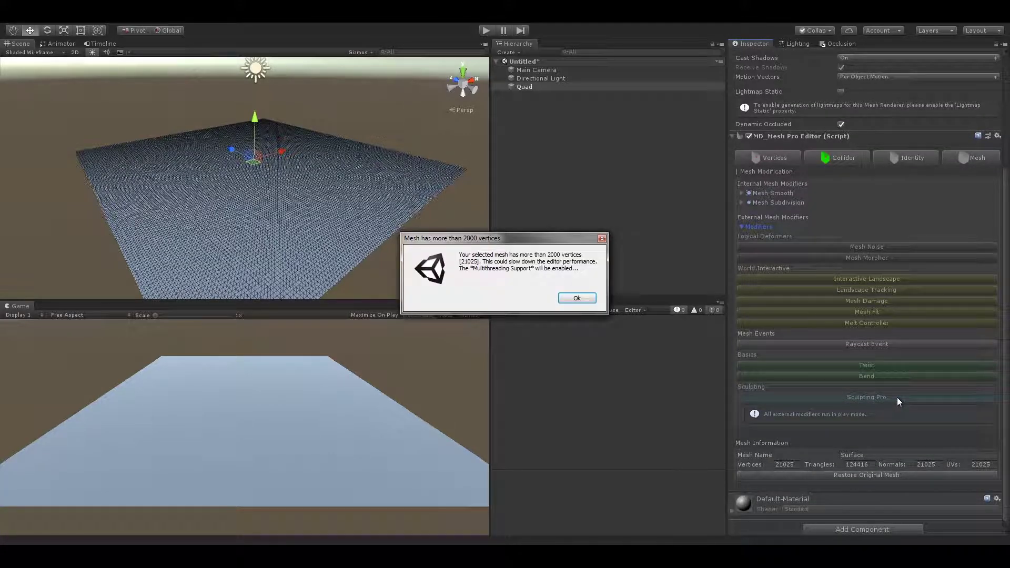
pyautogui.click(577, 299)
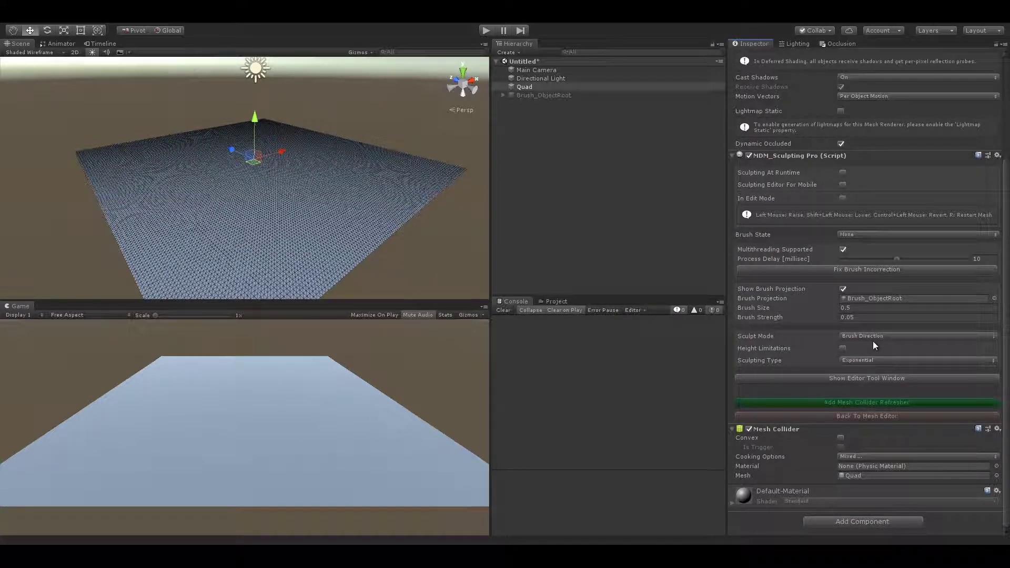
# Examine the quad's Sculpting Pro settings and the brush object added to the scene.
pyautogui.moveTo(424, 188); pyautogui.dragTo(424, 187, button='right')
pyautogui.moveTo(379, 187)
pyautogui.keyDown('alt'); pyautogui.mouseDown()
pyautogui.moveTo(379, 169)
pyautogui.moveTo(388, 192)
pyautogui.mouseUp(); pyautogui.keyUp('alt')
pyautogui.scroll(3, 798, 280)
pyautogui.scroll(3, 798, 277)
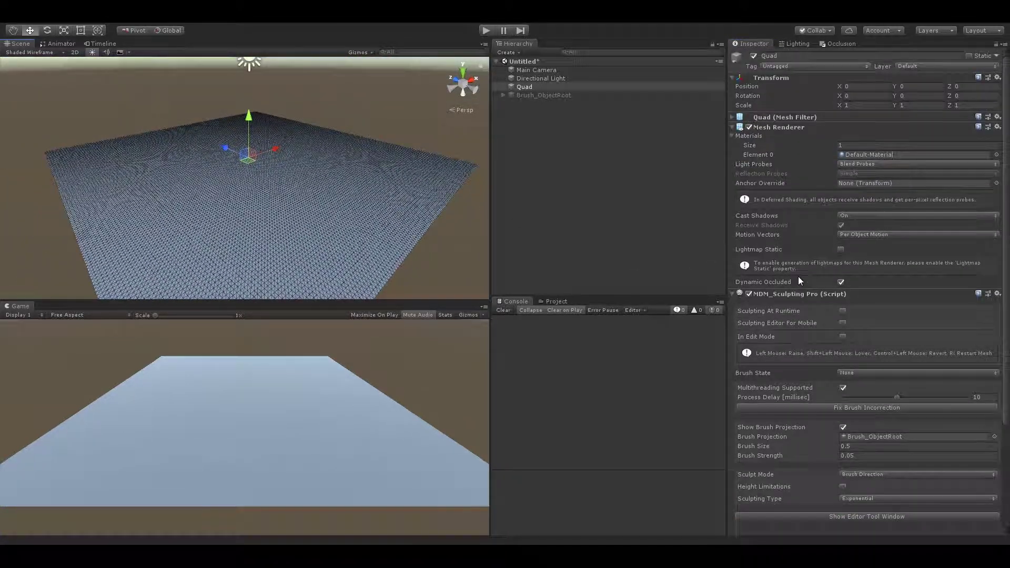
pyautogui.scroll(-4, 798, 277)
pyautogui.scroll(5, 847, 299)
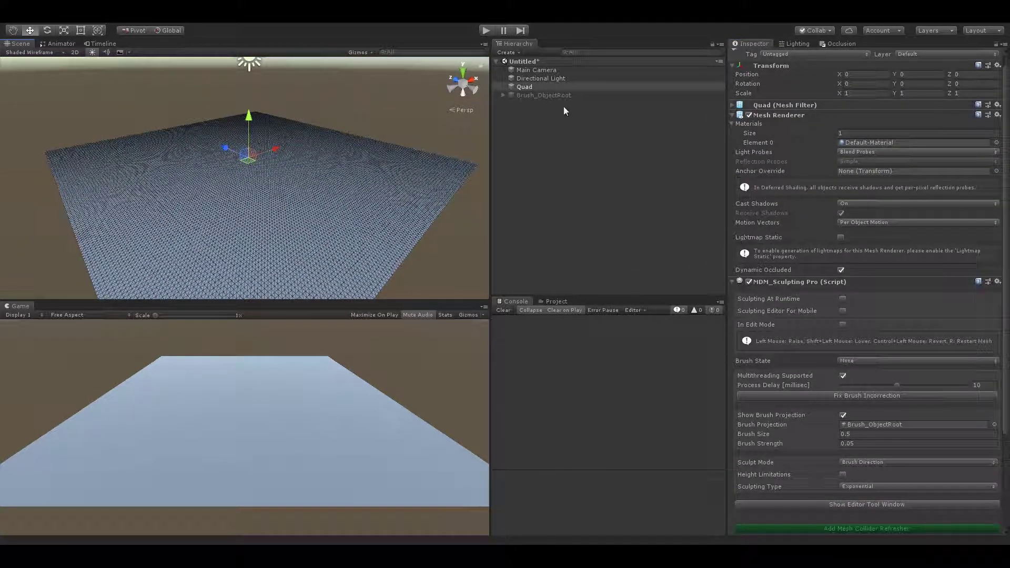
pyautogui.click(540, 95)
pyautogui.click(526, 87)
pyautogui.keyDown('alt'); pyautogui.moveTo(416, 150); pyautogui.dragTo(421, 126); pyautogui.keyUp('alt')
pyautogui.scroll(-4, 840, 333)
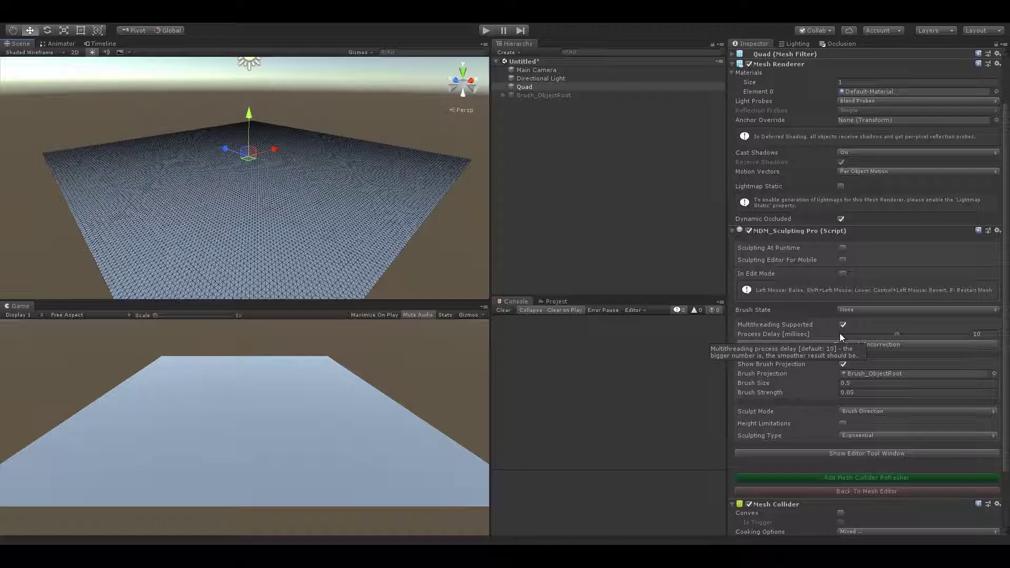
# Enable sculpting In Edit Mode with brush size 10.79 and the Custom Direction sculpt mode along Y -1.
pyautogui.click(843, 243)
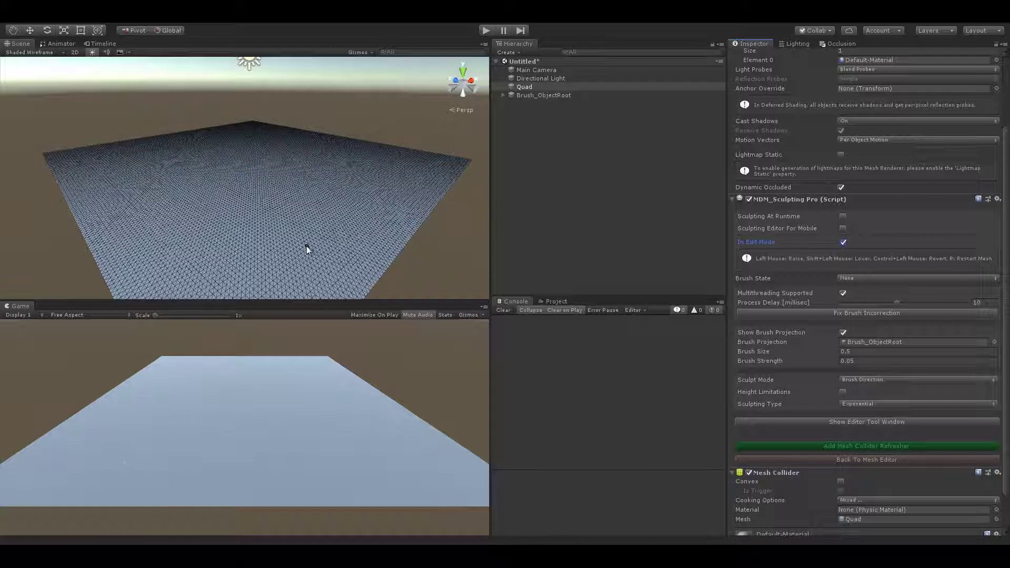
pyautogui.moveTo(760, 352); pyautogui.dragTo(875, 353)
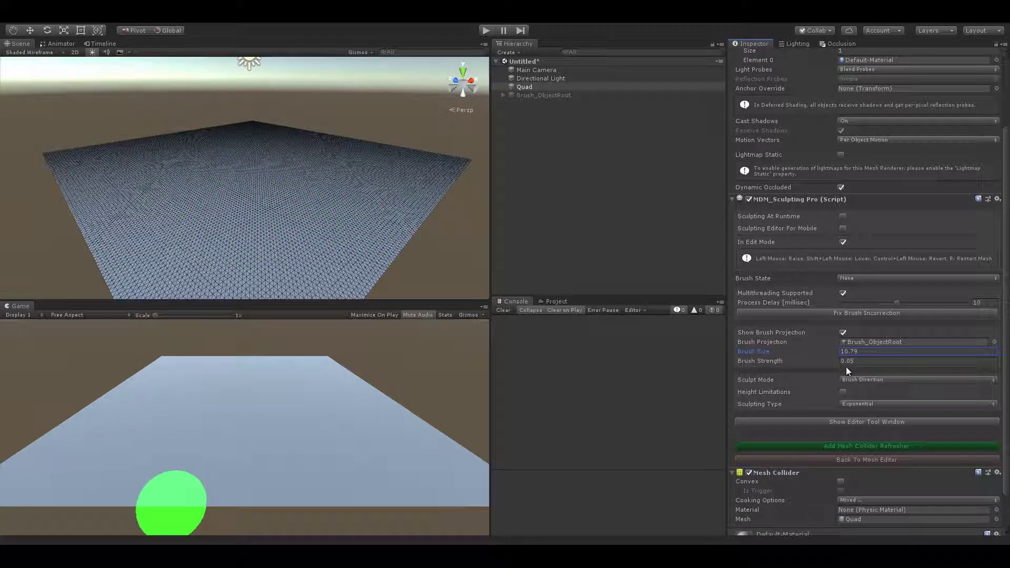
pyautogui.click(866, 380)
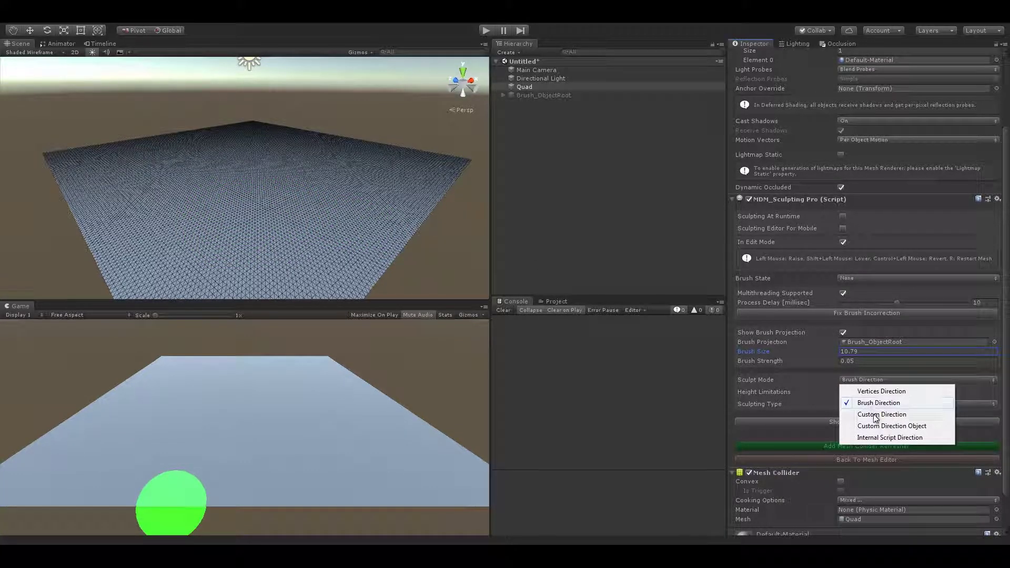
pyautogui.click(877, 415)
pyautogui.click(911, 391)
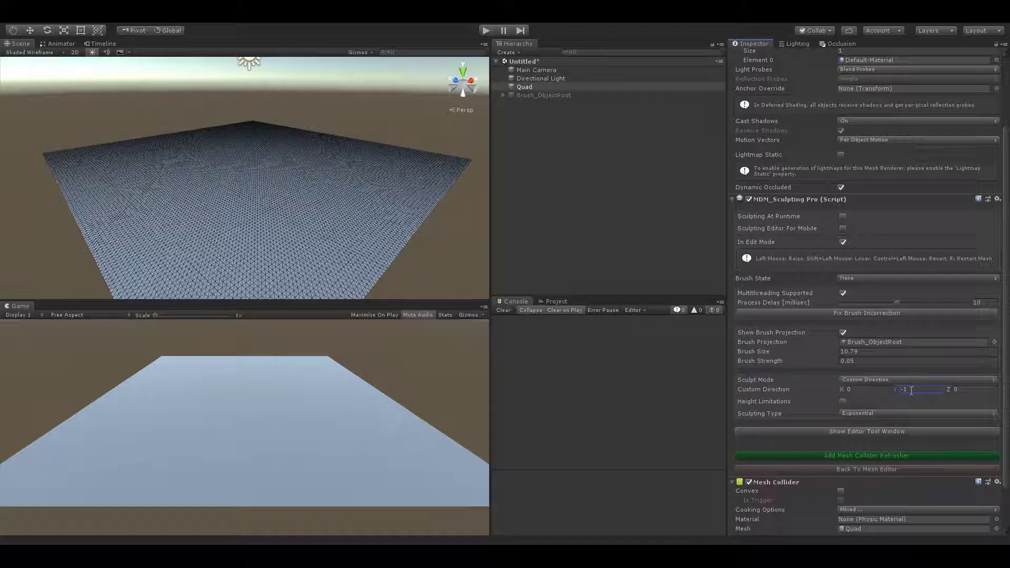
# Sculpt a low bump into the flat surface with the brush in the scene view.
pyautogui.moveTo(374, 233); pyautogui.dragTo(391, 202, button='middle')
pyautogui.scroll(3, 374, 194)
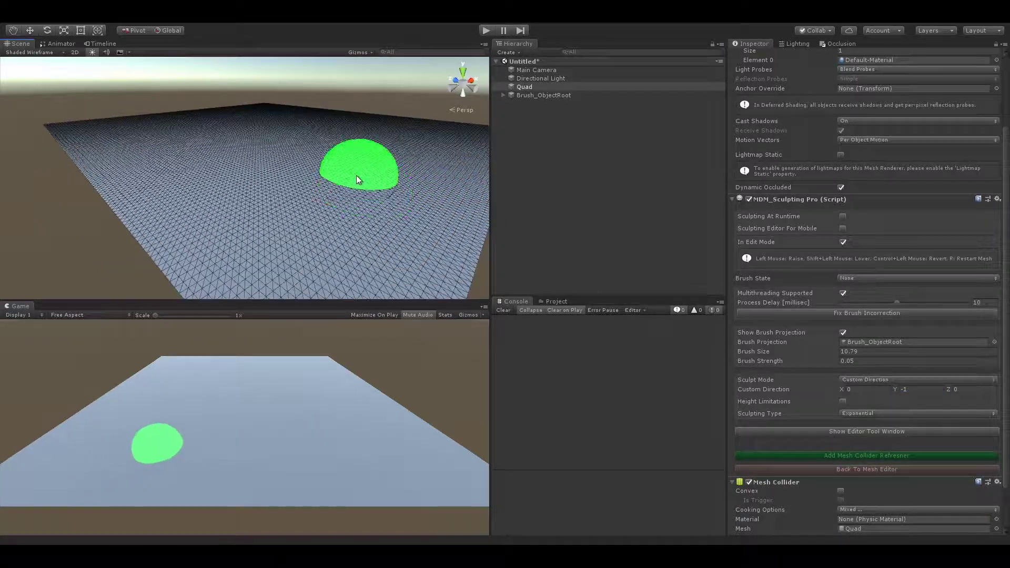
pyautogui.moveTo(388, 192)
pyautogui.mouseDown()
pyautogui.moveTo(303, 218)
pyautogui.moveTo(249, 202)
pyautogui.moveTo(288, 187)
pyautogui.moveTo(279, 181)
pyautogui.moveTo(182, 186)
pyautogui.moveTo(247, 205)
pyautogui.moveTo(330, 201)
pyautogui.moveTo(317, 182)
pyautogui.moveTo(315, 193)
pyautogui.moveTo(406, 184)
pyautogui.mouseUp()
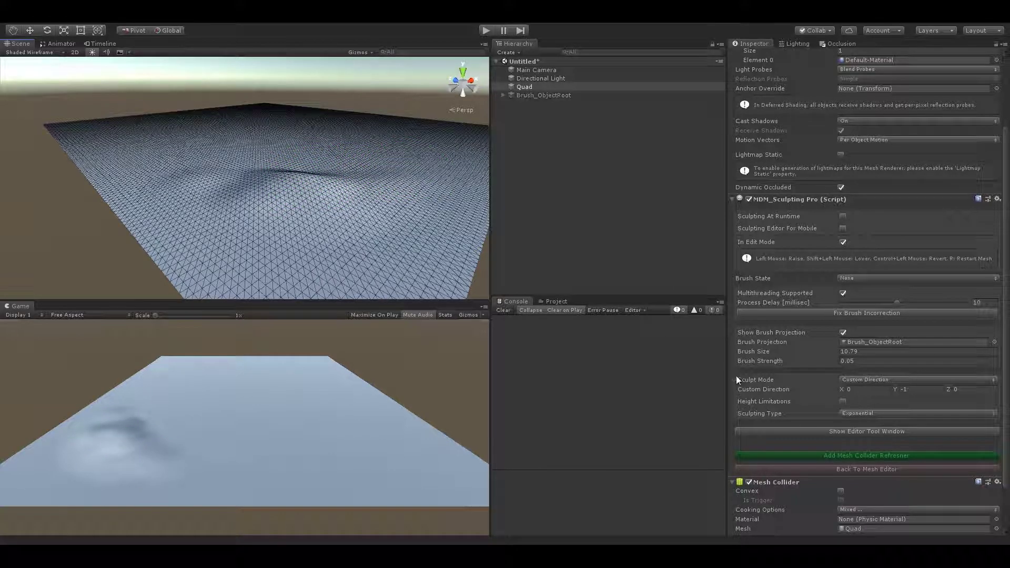
# Raise the brush strength to 2.24 and sculpt hills across the surface using the Exponential sculpting type.
pyautogui.moveTo(820, 365); pyautogui.dragTo(825, 365)
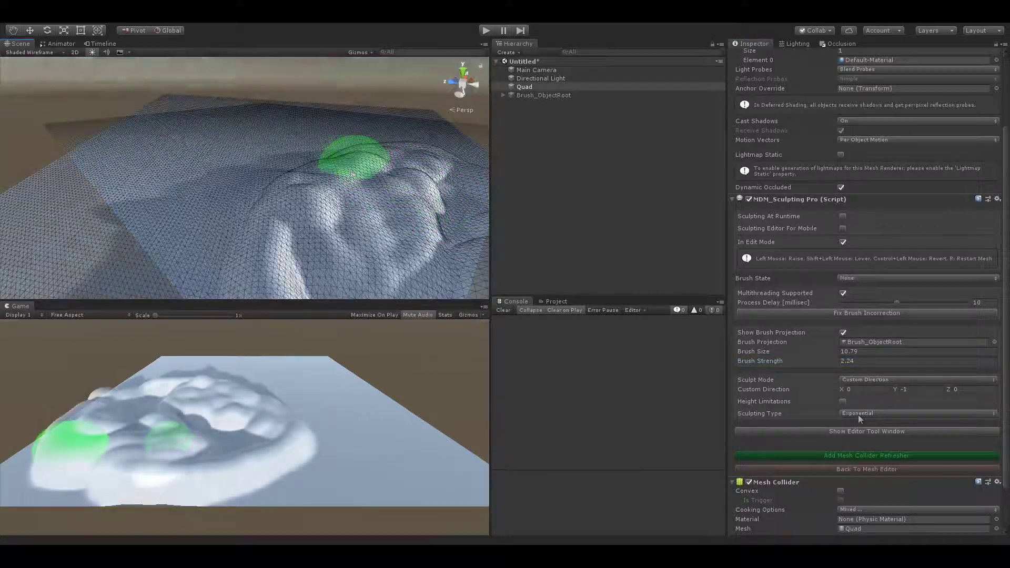
pyautogui.click(870, 413)
pyautogui.click(867, 425)
pyautogui.moveTo(266, 214)
pyautogui.mouseDown()
pyautogui.moveTo(275, 226)
pyautogui.moveTo(251, 200)
pyautogui.moveTo(189, 173)
pyautogui.moveTo(225, 148)
pyautogui.moveTo(332, 147)
pyautogui.moveTo(395, 215)
pyautogui.mouseUp()
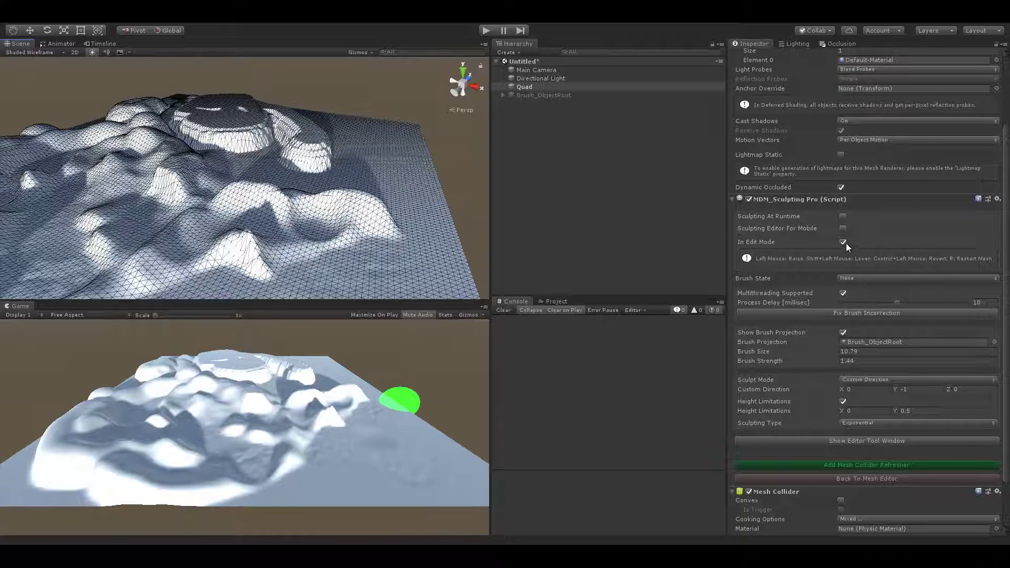
# Switch the modifier from In Edit Mode to Sculpting At Runtime and start play mode.
pyautogui.click(844, 242)
pyautogui.click(844, 217)
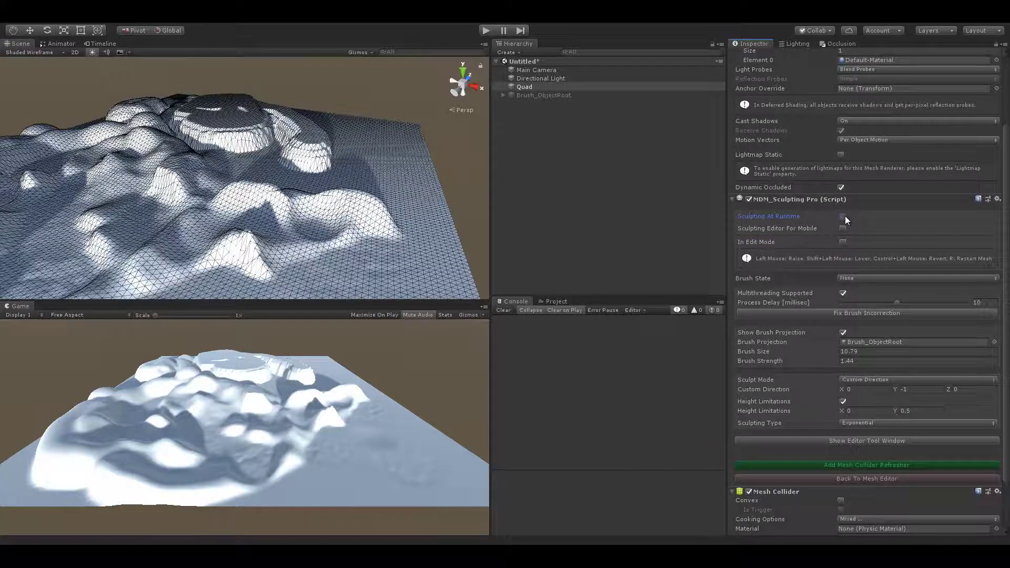
pyautogui.scroll(-3, 884, 299)
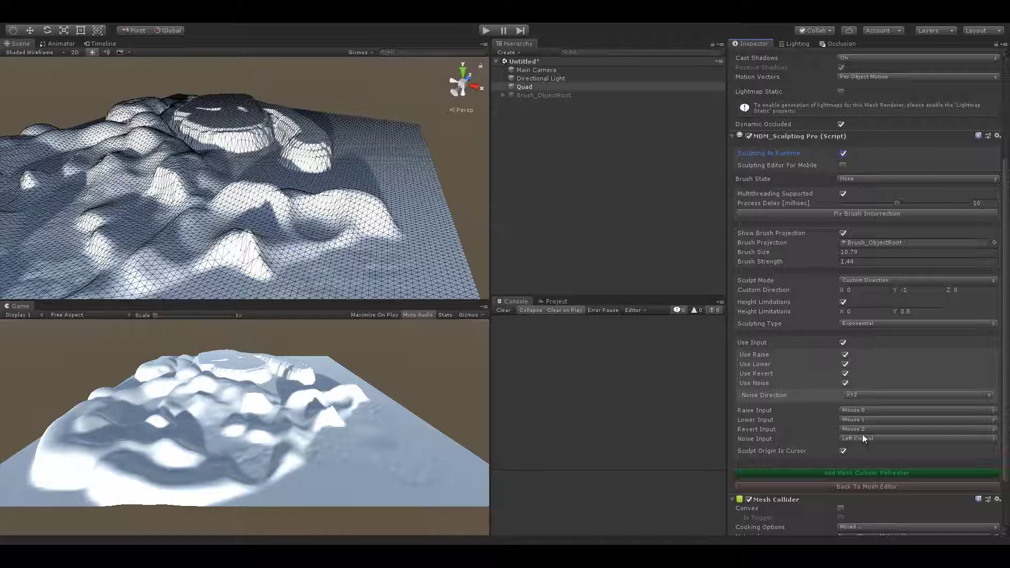
pyautogui.click(488, 31)
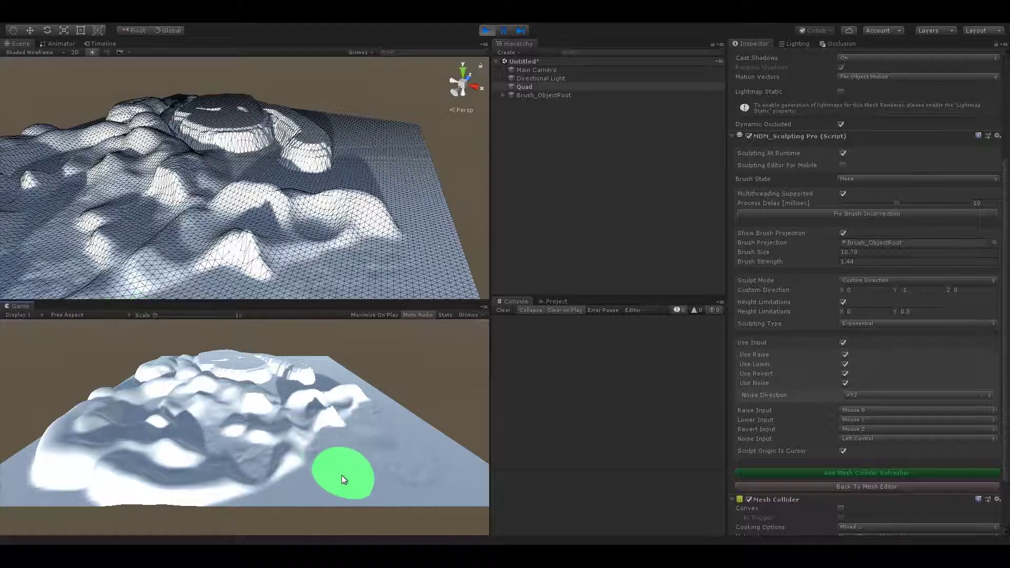
# Sculpt additional hills into the terrain at runtime and show the game statistics while sculpting.
pyautogui.moveTo(295, 477)
pyautogui.mouseDown()
pyautogui.moveTo(308, 459)
pyautogui.moveTo(394, 480)
pyautogui.moveTo(412, 460)
pyautogui.moveTo(405, 436)
pyautogui.mouseUp()
pyautogui.click(445, 315)
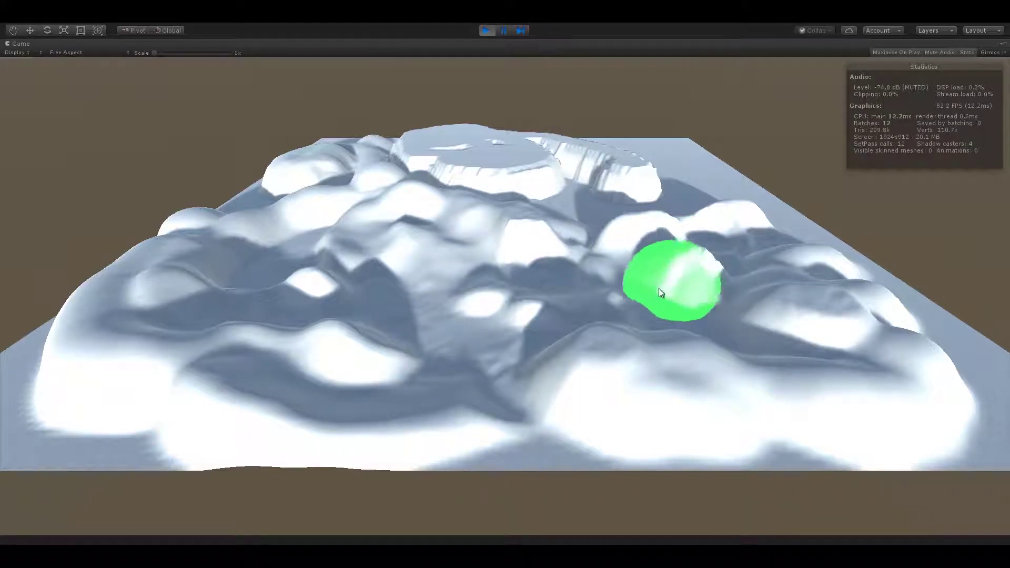
pyautogui.moveTo(480, 334)
pyautogui.mouseDown()
pyautogui.moveTo(537, 291)
pyautogui.moveTo(450, 282)
pyautogui.moveTo(393, 300)
pyautogui.moveTo(477, 362)
pyautogui.moveTo(429, 390)
pyautogui.moveTo(309, 379)
pyautogui.moveTo(242, 321)
pyautogui.moveTo(247, 270)
pyautogui.moveTo(287, 227)
pyautogui.moveTo(131, 368)
pyautogui.moveTo(235, 416)
pyautogui.moveTo(481, 424)
pyautogui.moveTo(323, 283)
pyautogui.moveTo(339, 342)
pyautogui.moveTo(169, 304)
pyautogui.moveTo(340, 163)
pyautogui.moveTo(479, 152)
pyautogui.moveTo(410, 190)
pyautogui.moveTo(436, 216)
pyautogui.moveTo(470, 286)
pyautogui.mouseUp()
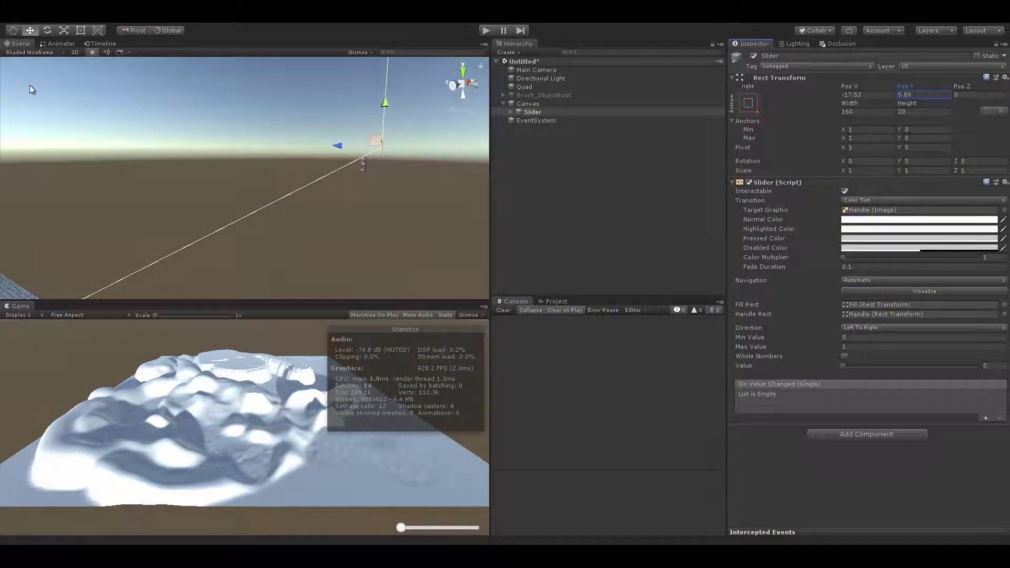
# Set the UI slider's Pos Y to 6.49 and hide the game statistics.
pyautogui.moveTo(29, 90); pyautogui.dragTo(40, 90)
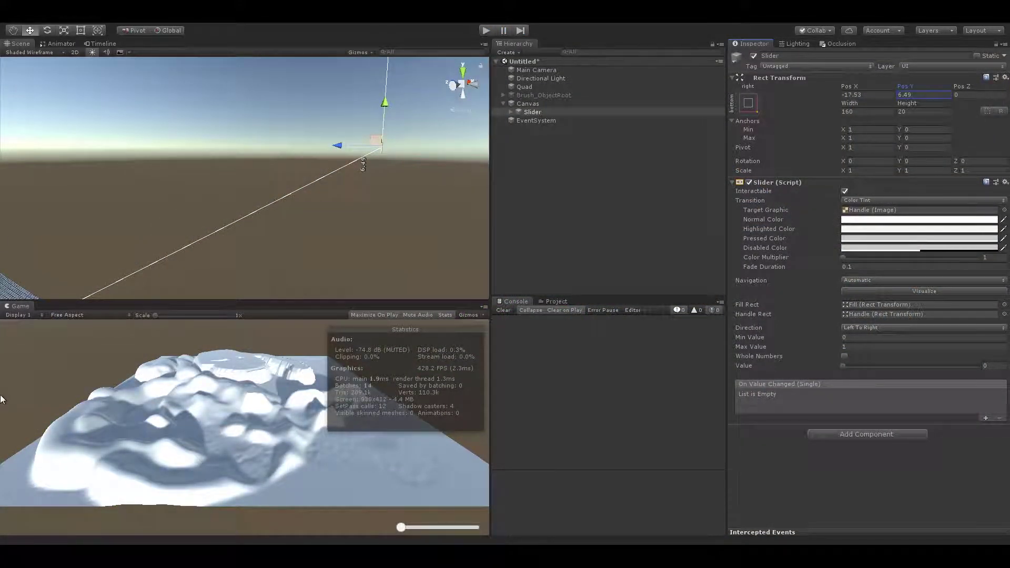
pyautogui.click(440, 315)
pyautogui.moveTo(418, 240); pyautogui.dragTo(277, 243, button='right')
# Duplicate the slider and place the copy above the original at Pos Y 46.67.
pyautogui.hotkey('ctrl', 'd')
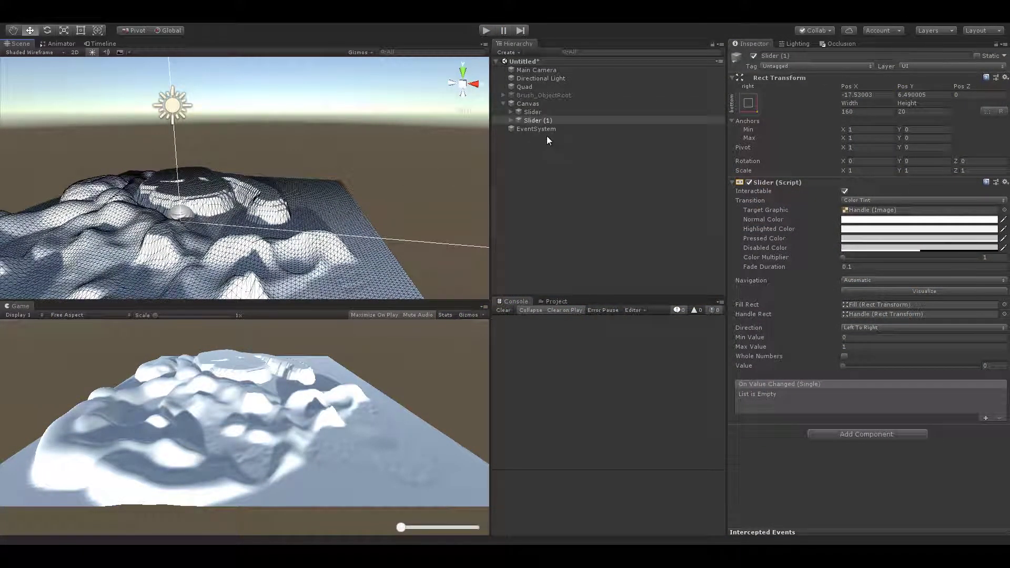
pyautogui.click(924, 95)
pyautogui.write('47.29')
pyautogui.moveTo(633, 150); pyautogui.dragTo(629, 150)
# Add an On Value Changed event to both sliders with the Quad as the target object.
pyautogui.click(985, 419)
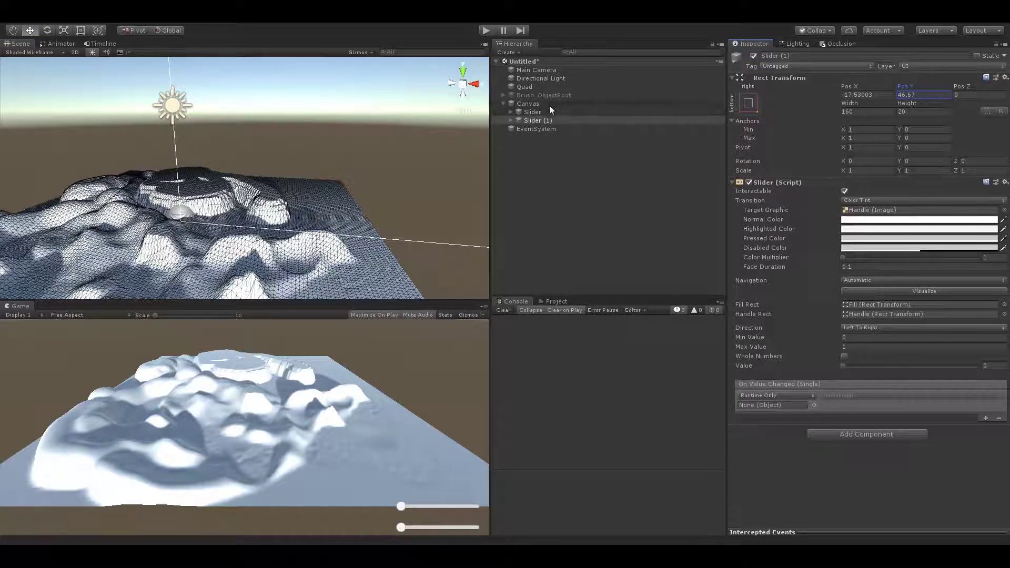
pyautogui.click(552, 111)
pyautogui.click(985, 419)
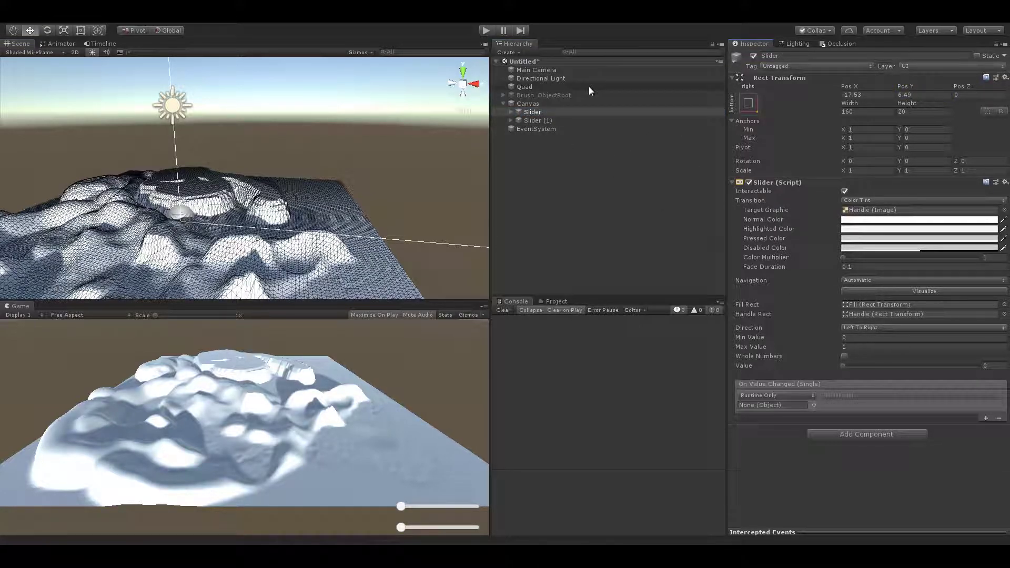
pyautogui.keyDown('ctrl'); pyautogui.click(538, 120); pyautogui.keyUp('ctrl')
pyautogui.moveTo(525, 87); pyautogui.dragTo(779, 405)
# Make the first slider's event call MDM_SculptingPro's SS_Funct_ChangeSize (Slider), with Slider as its argument.
pyautogui.click(533, 112)
pyautogui.click(863, 396)
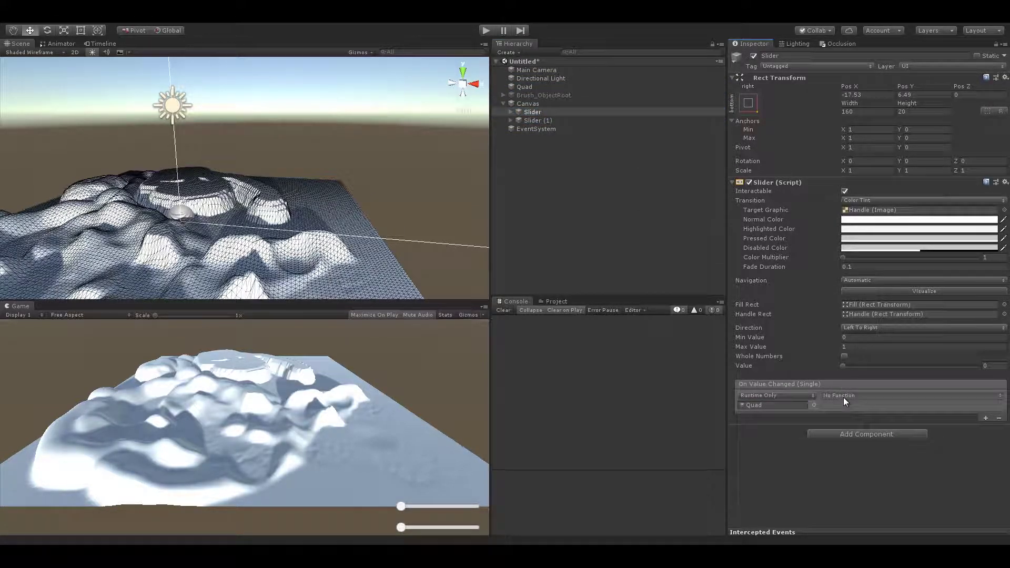
pyautogui.moveTo(860, 473)
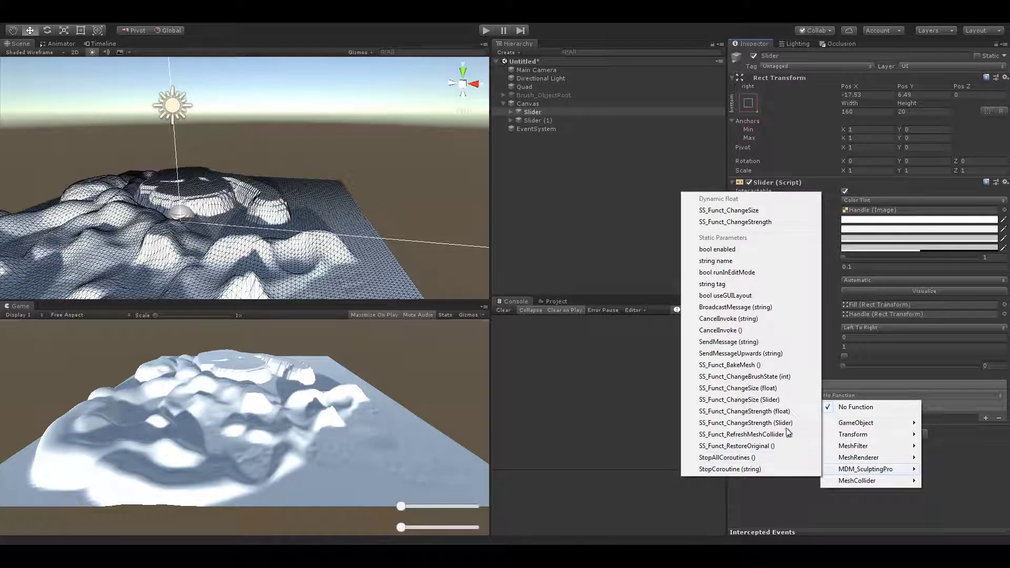
pyautogui.click(772, 401)
pyautogui.moveTo(541, 112); pyautogui.dragTo(850, 406)
# Make Slider (1)'s event call MDM_SculptingPro's SS_Funct_ChangeStrength (Slider), with Slider (1) as its argument.
pyautogui.click(538, 120)
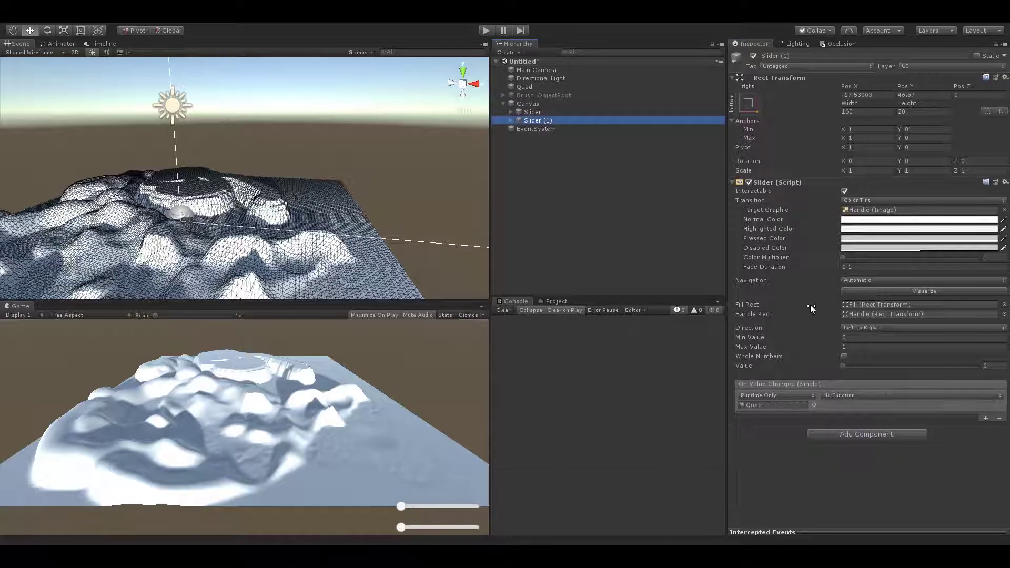
pyautogui.click(859, 395)
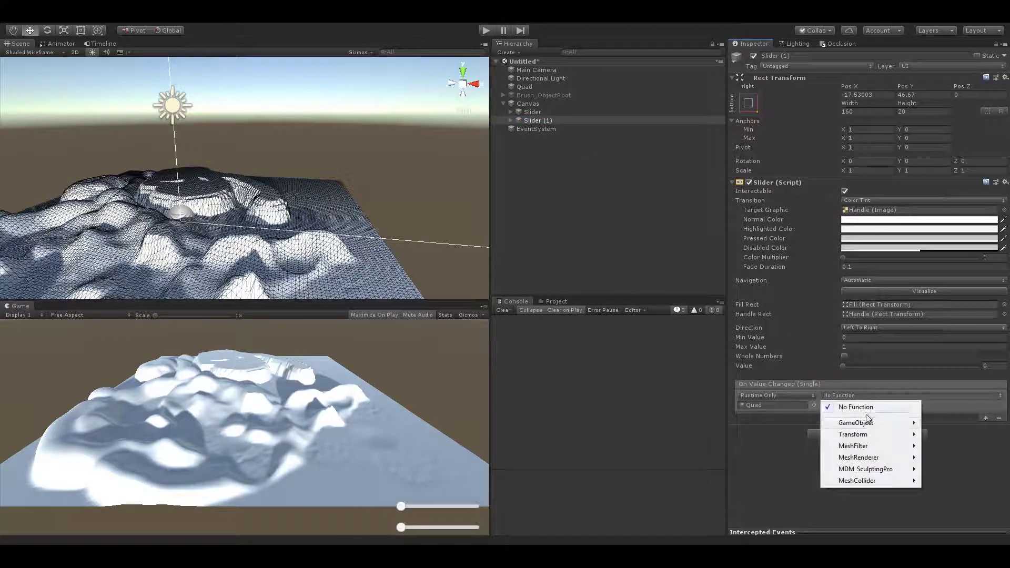
pyautogui.moveTo(884, 469)
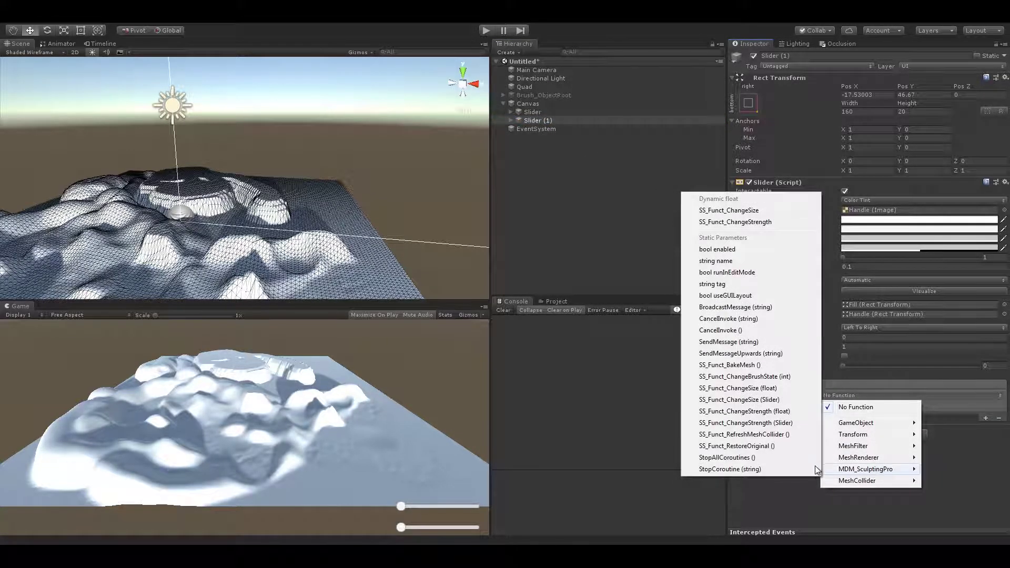
pyautogui.click(781, 423)
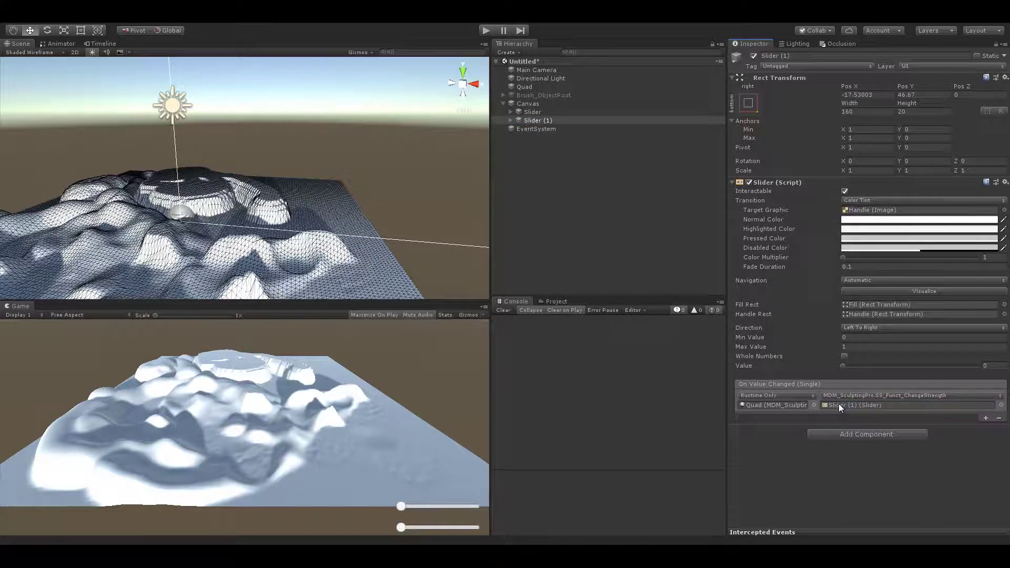
# Start play mode, adjust the brush with a slider and sculpt the terrain.
pyautogui.hotkey('ctrl', 'p')
pyautogui.moveTo(938, 527)
pyautogui.mouseDown()
pyautogui.moveTo(927, 527)
pyautogui.moveTo(943, 529)
pyautogui.mouseUp()
pyautogui.moveTo(721, 418); pyautogui.dragTo(614, 435)
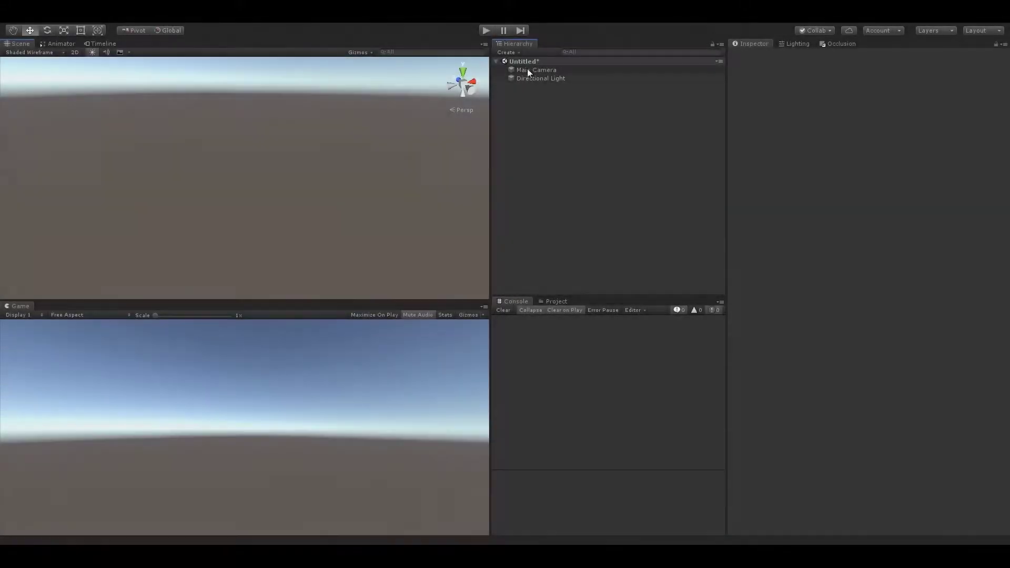
# Create an Advanced Shapes object from the MD_Plugin advanced 3D objects in the empty scene.
pyautogui.click(519, 52)
pyautogui.moveTo(540, 90)
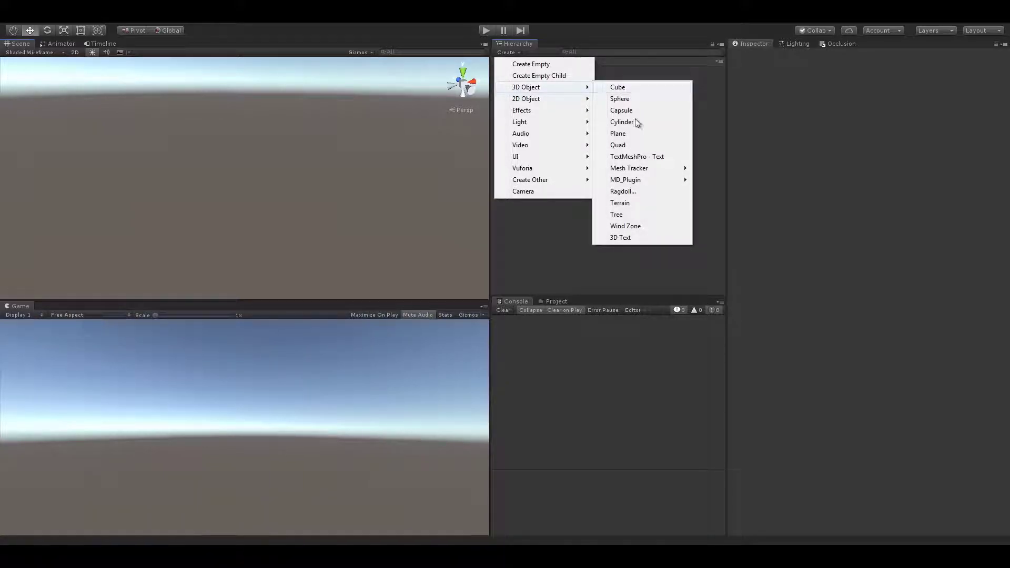
pyautogui.moveTo(647, 180)
pyautogui.moveTo(721, 182)
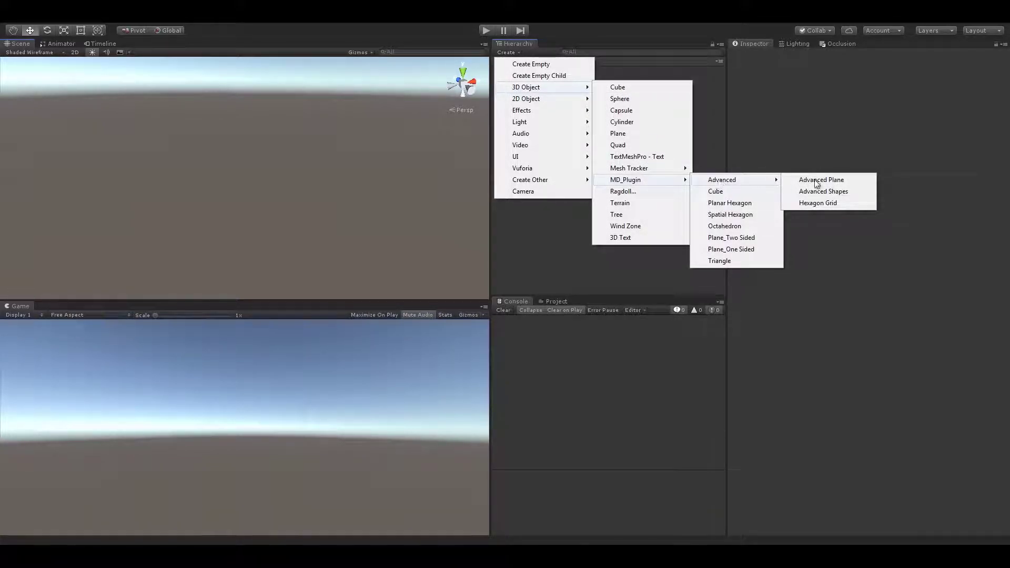
pyautogui.click(857, 191)
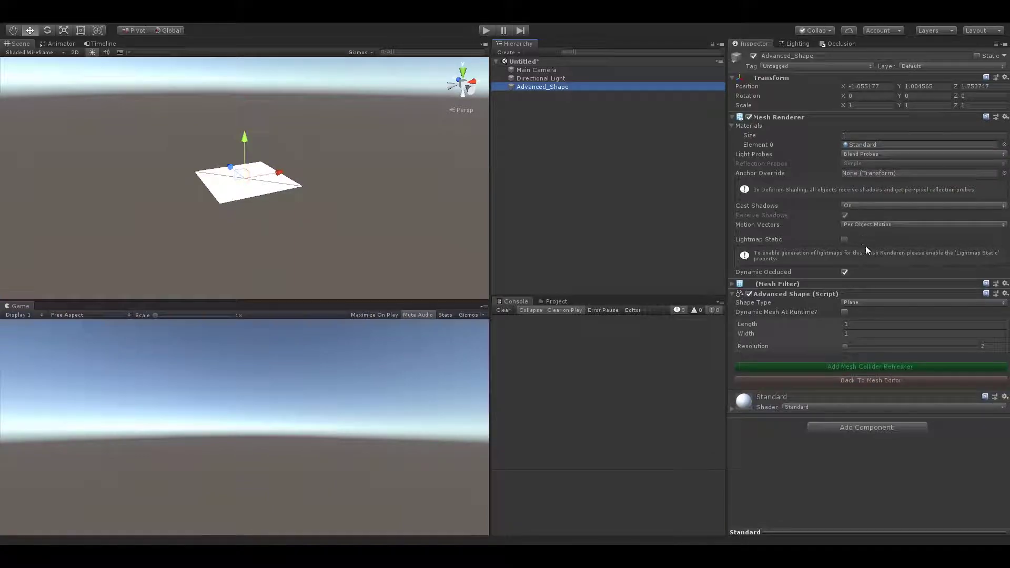
# Make the shape a Sphere with 10 segments and stack 11, and return it to the Mesh Editor with a new mesh reference.
pyautogui.click(874, 303)
pyautogui.click(875, 362)
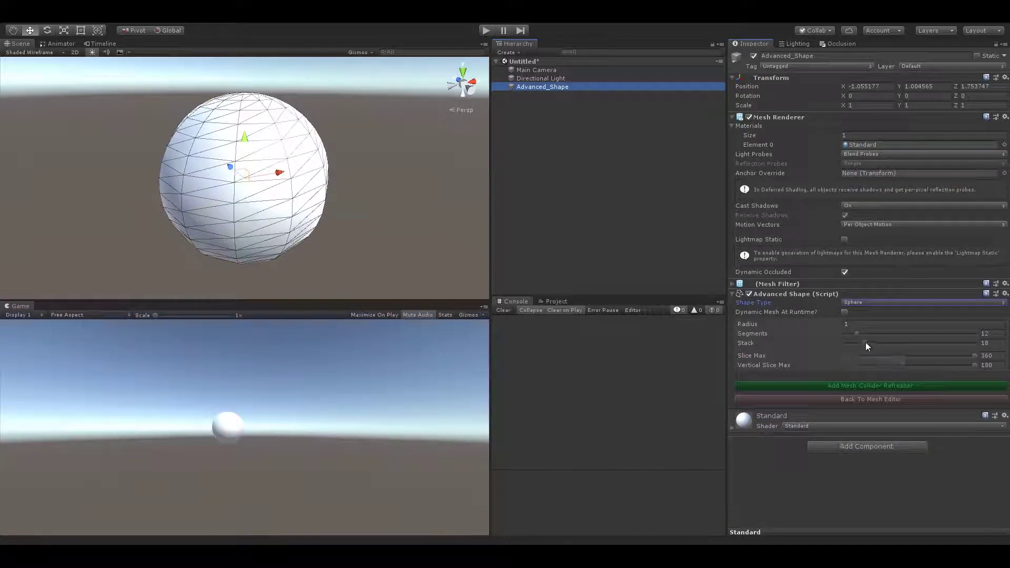
pyautogui.moveTo(855, 333); pyautogui.dragTo(857, 343)
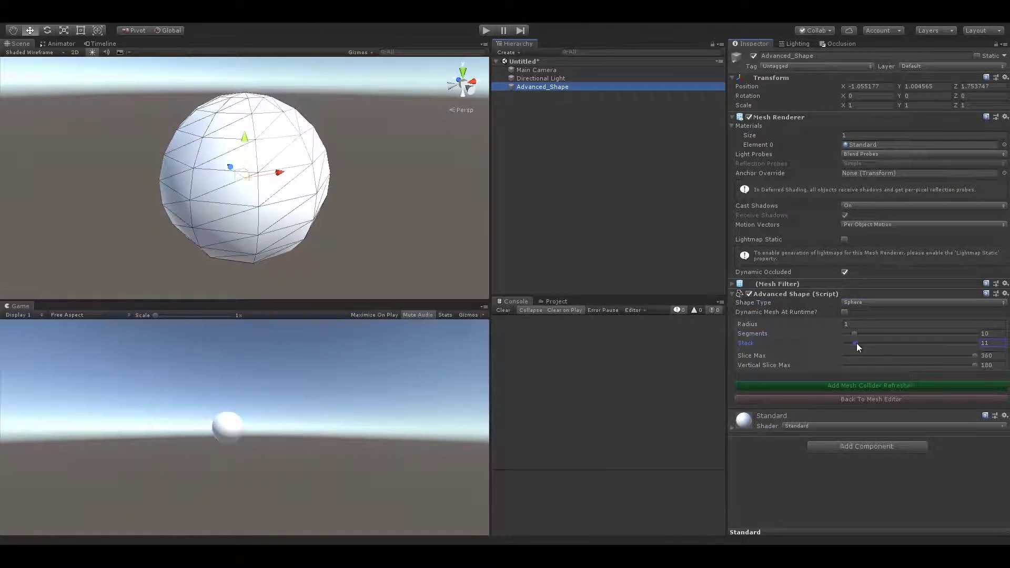
pyautogui.click(831, 386)
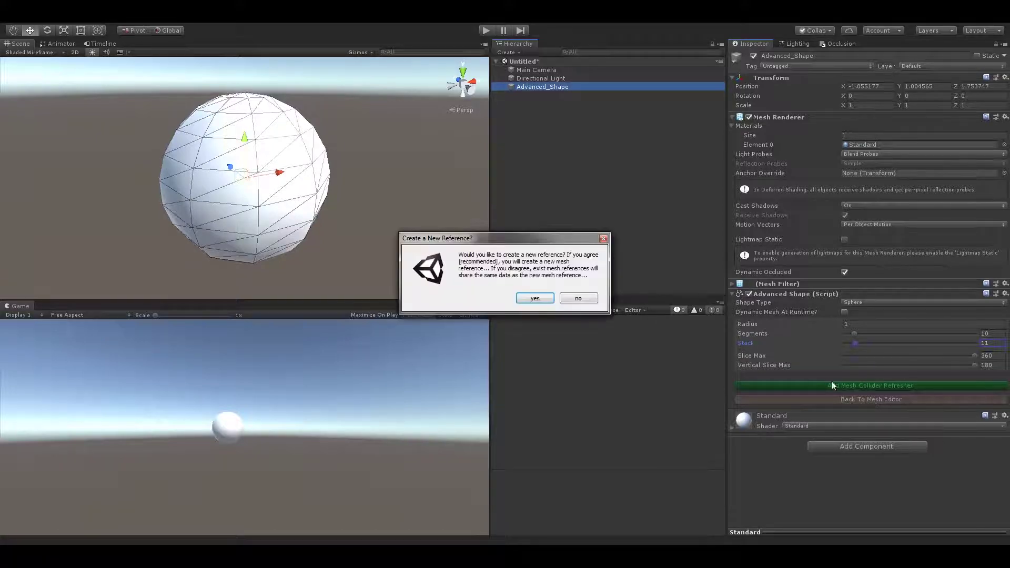
pyautogui.click(535, 299)
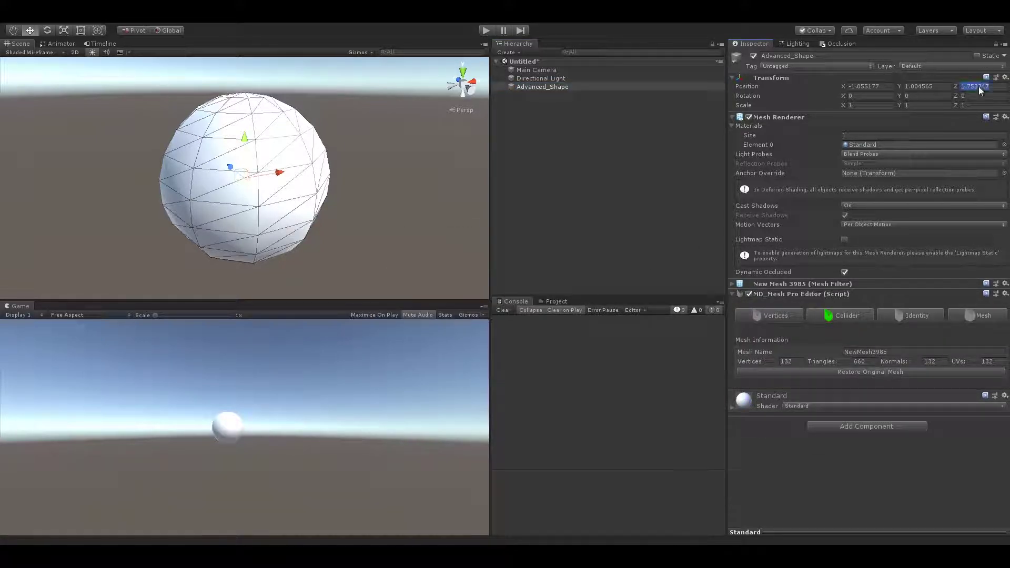
# Position the sphere at X 0, Y 0, Z 5.
pyautogui.write('5')
pyautogui.click(926, 88)
pyautogui.write('0')
pyautogui.click(871, 88)
pyautogui.write('0')
pyautogui.keyDown('alt'); pyautogui.moveTo(419, 156); pyautogui.dragTo(381, 160); pyautogui.keyUp('alt')
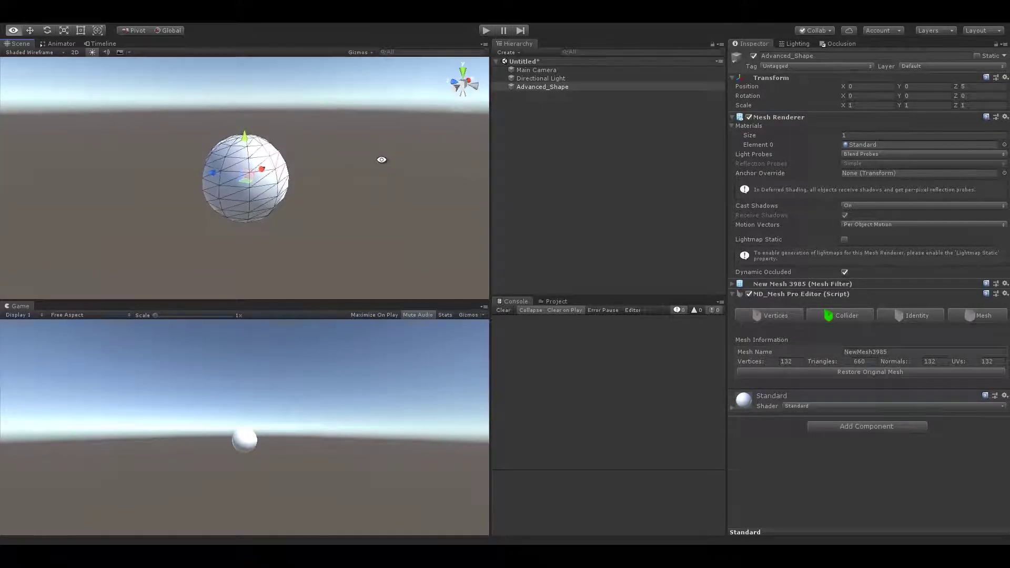
# Set the Main Camera's Y and Z position to 0.
pyautogui.click(554, 70)
pyautogui.click(980, 87)
pyautogui.write('0')
pyautogui.click(927, 86)
pyautogui.write('0')
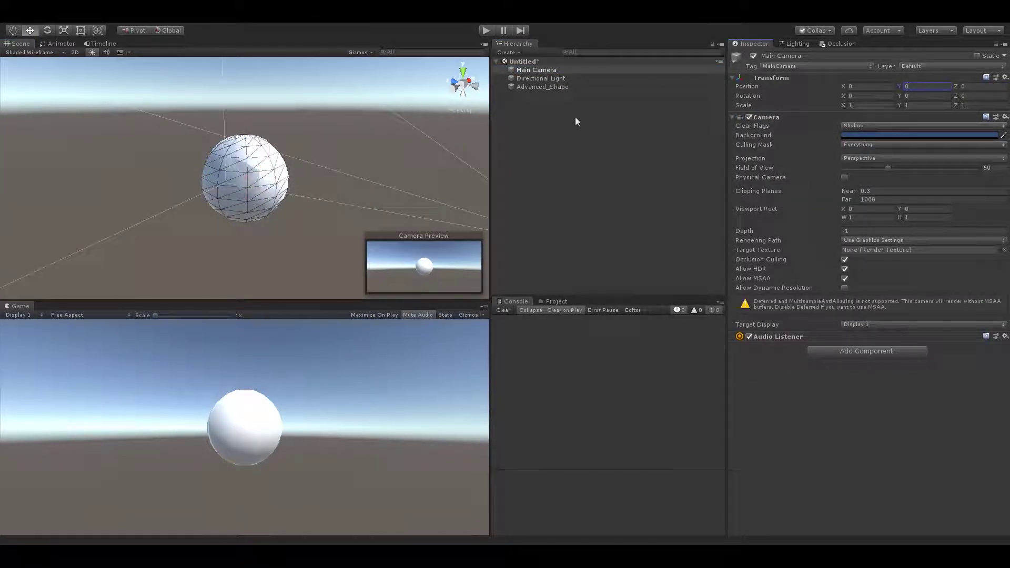
# Turn on vertices modification for the sphere in Mesh Pro Editor.
pyautogui.click(543, 88)
pyautogui.moveTo(307, 157)
pyautogui.keyDown('alt'); pyautogui.mouseDown()
pyautogui.moveTo(343, 158)
pyautogui.moveTo(250, 157)
pyautogui.moveTo(309, 119)
pyautogui.moveTo(306, 242)
pyautogui.moveTo(279, 206)
pyautogui.moveTo(326, 160)
pyautogui.mouseUp(); pyautogui.keyUp('alt')
pyautogui.click(774, 316)
pyautogui.scroll(10, 330, 266)
# Create a cube, move it beside the sphere and scale it down to about 0.26.
pyautogui.click(515, 52)
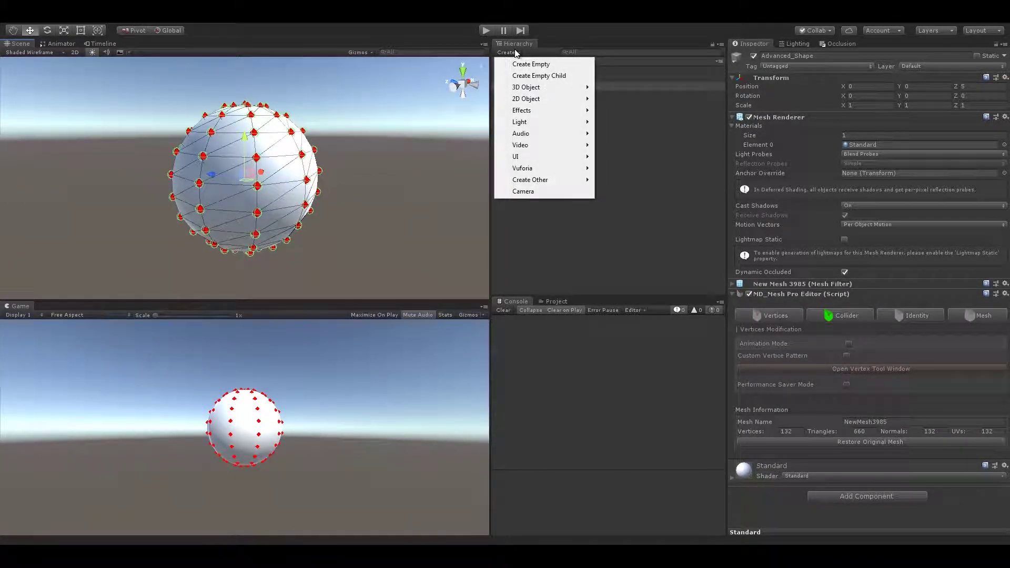
pyautogui.moveTo(541, 87)
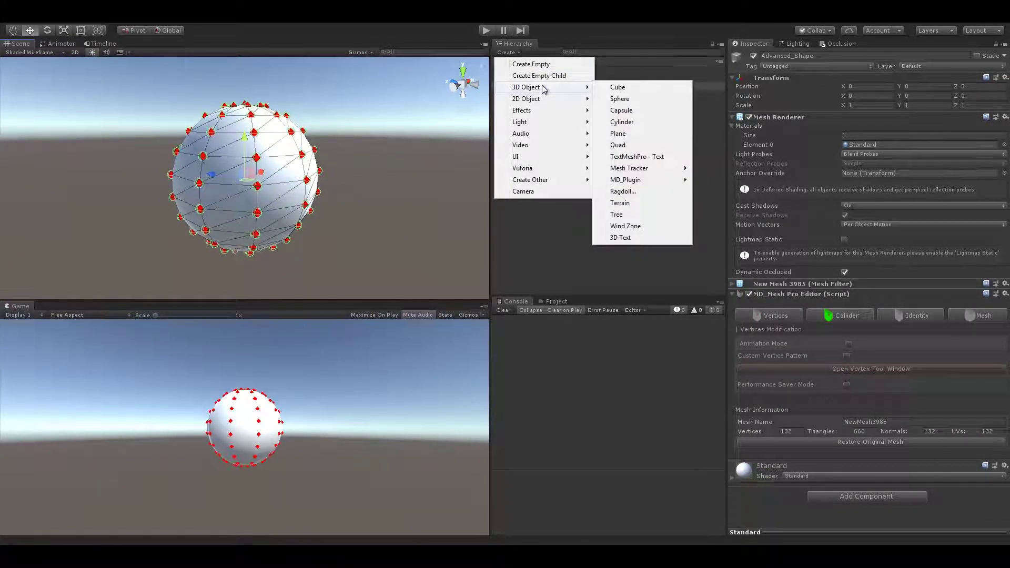
pyautogui.click(657, 89)
pyautogui.moveTo(247, 186); pyautogui.dragTo(359, 195)
pyautogui.press('r')
pyautogui.press('w')
pyautogui.press('r')
pyautogui.press('w')
# Enable Custom Vertice Pattern on the sphere and assign the Cube as the vertice object pattern.
pyautogui.click(291, 195)
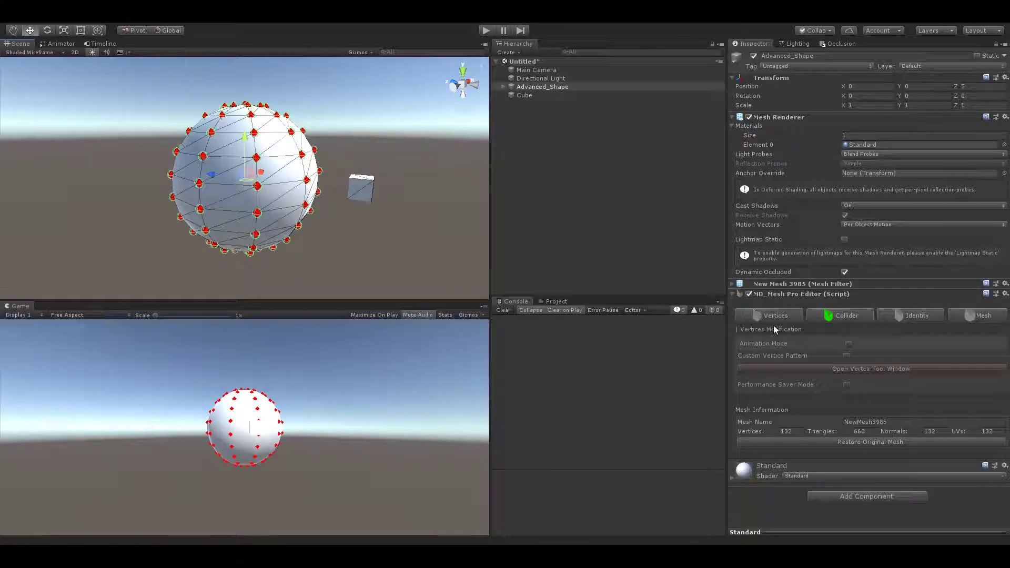
pyautogui.click(846, 356)
pyautogui.click(523, 95)
pyautogui.moveTo(521, 97); pyautogui.dragTo(858, 365)
# Set the custom vertice color to green and refresh the sphere's vertices.
pyautogui.click(863, 375)
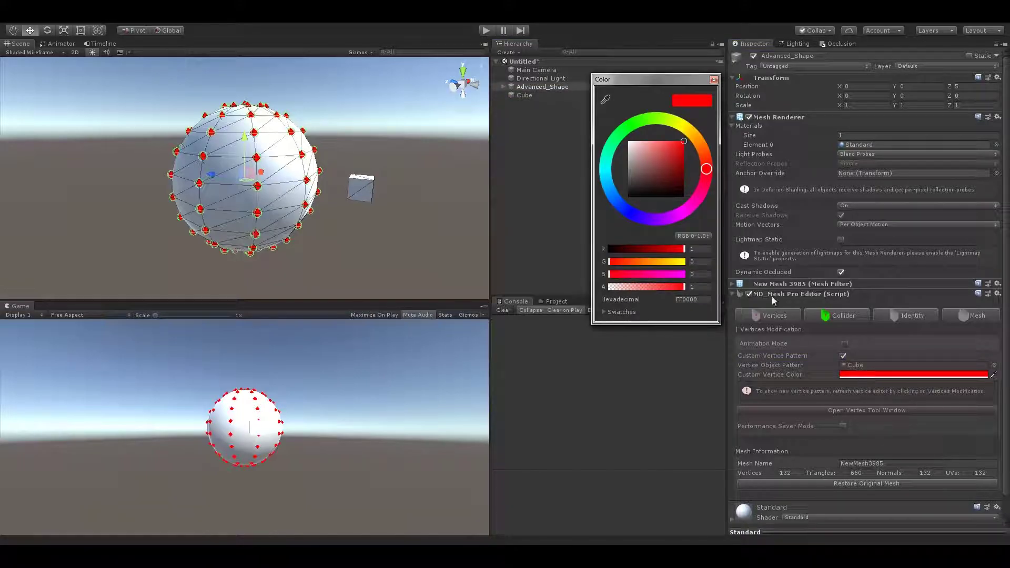
pyautogui.click(635, 126)
pyautogui.click(714, 80)
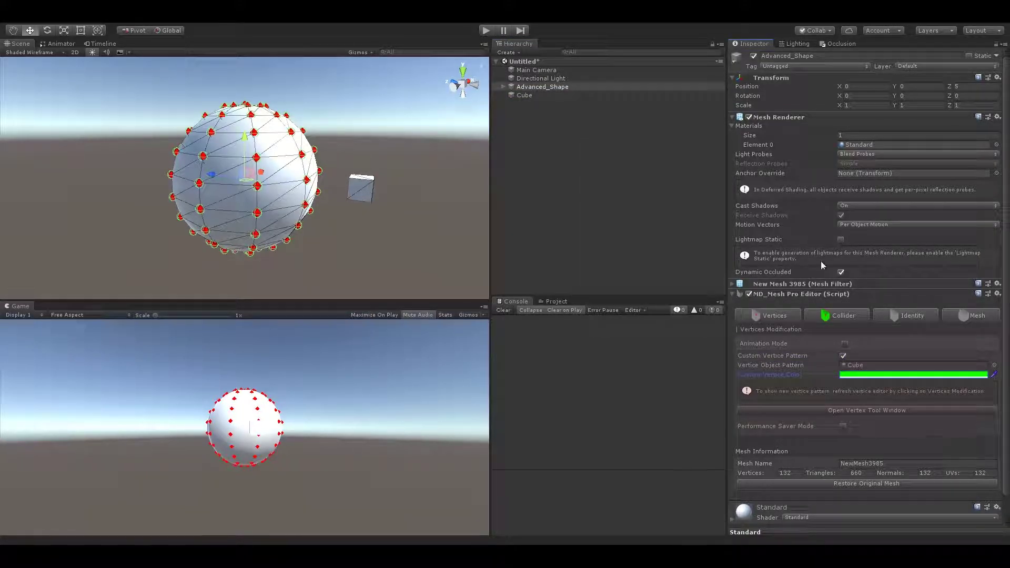
pyautogui.click(784, 319)
pyautogui.click(780, 318)
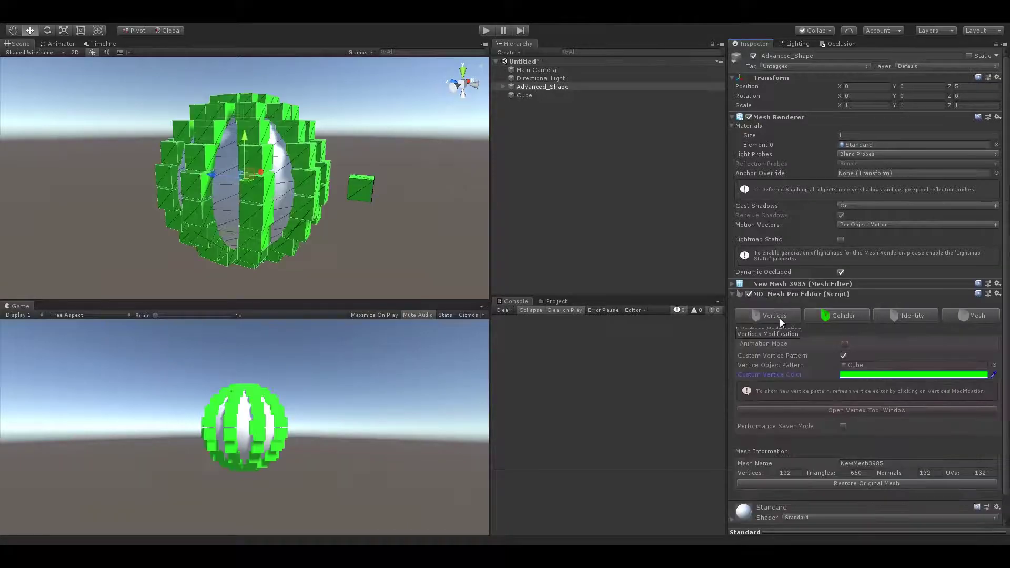
# Scale the pattern cube down to about 0.18 and refresh the sphere's vertices with it.
pyautogui.moveTo(371, 189)
pyautogui.keyDown('alt'); pyautogui.mouseDown()
pyautogui.moveTo(355, 216)
pyautogui.moveTo(362, 190)
pyautogui.moveTo(384, 183)
pyautogui.mouseUp(); pyautogui.keyUp('alt')
pyautogui.click(368, 185)
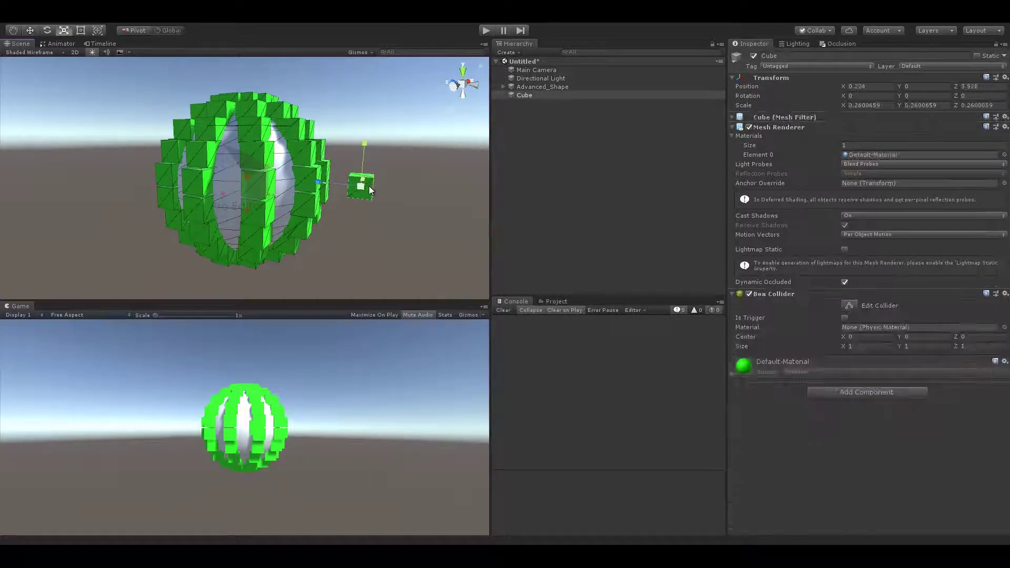
pyautogui.click(299, 188)
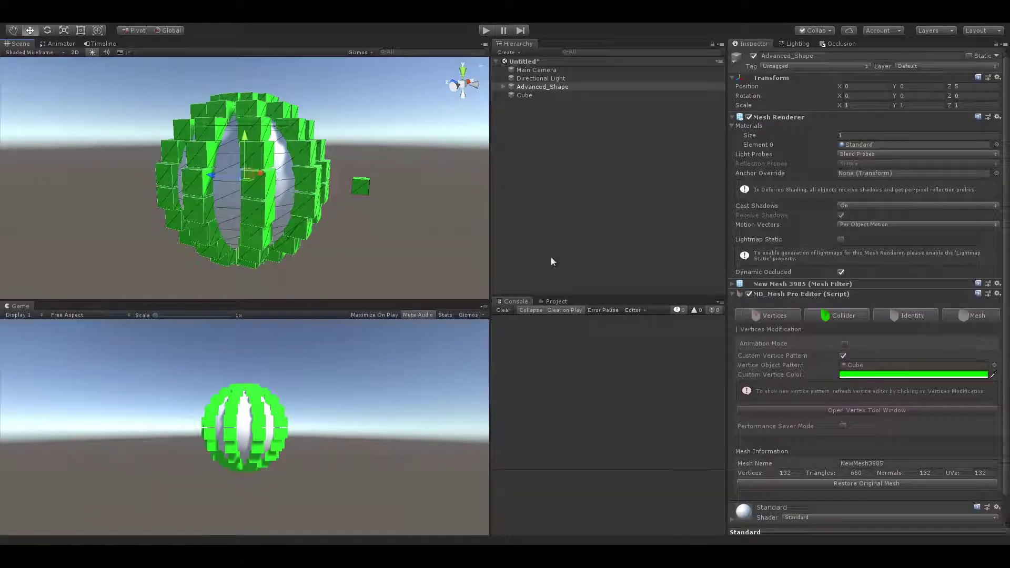
pyautogui.click(772, 315)
pyautogui.click(773, 318)
# Deactivate the pattern cube in the scene.
pyautogui.keyDown('alt'); pyautogui.moveTo(345, 200); pyautogui.dragTo(316, 205); pyautogui.keyUp('alt')
pyautogui.click(357, 196)
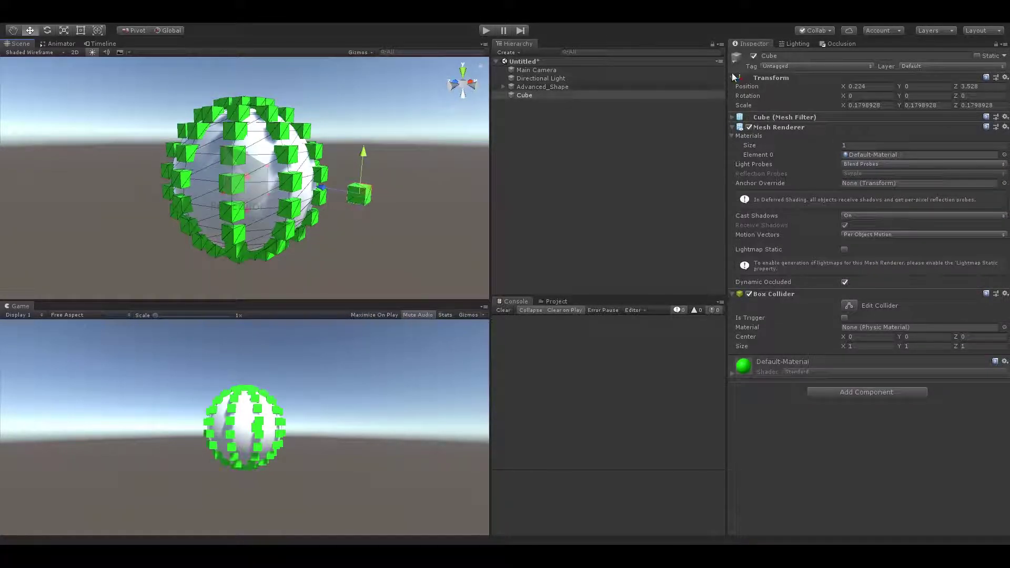
pyautogui.click(755, 56)
# Enable Animation Mode on the sphere and try hiding and showing its vertices.
pyautogui.click(268, 170)
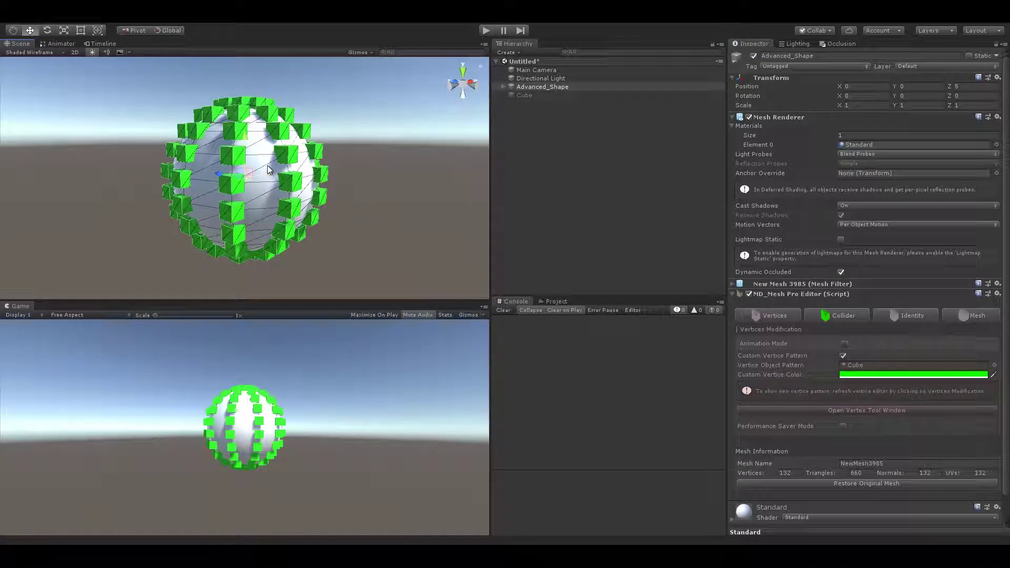
pyautogui.click(845, 344)
pyautogui.scroll(-3, 865, 409)
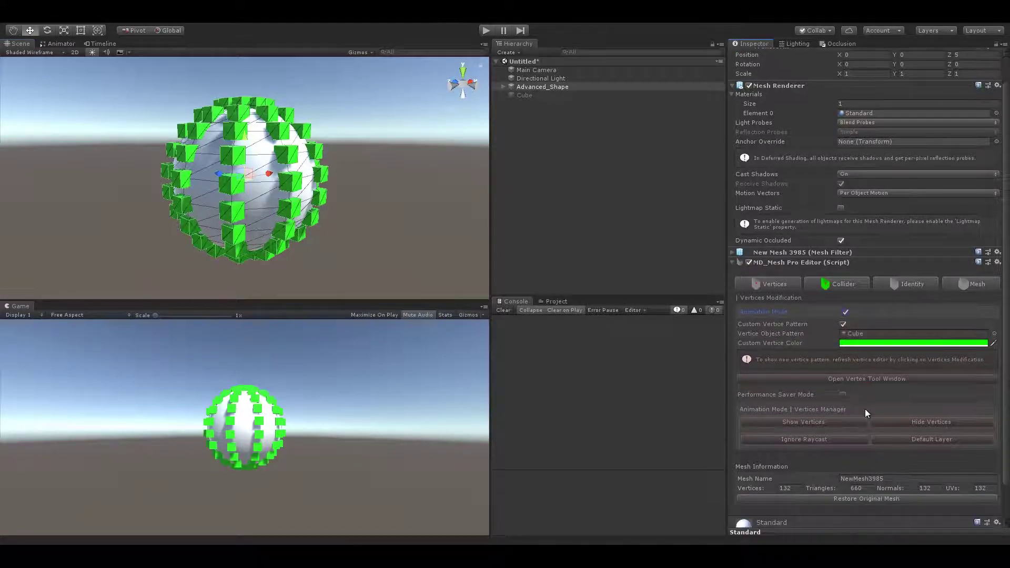
pyautogui.click(913, 389)
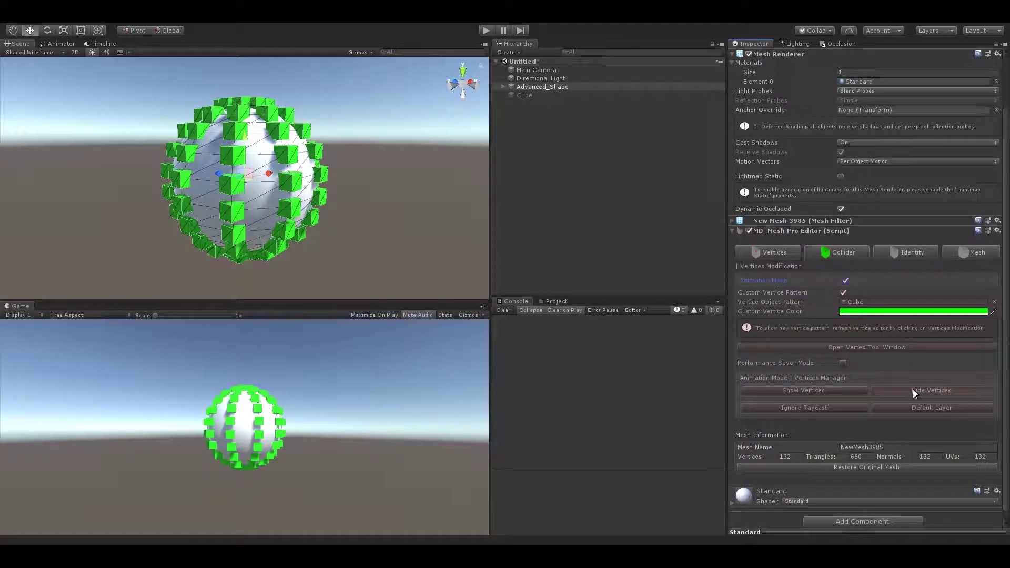
pyautogui.click(823, 393)
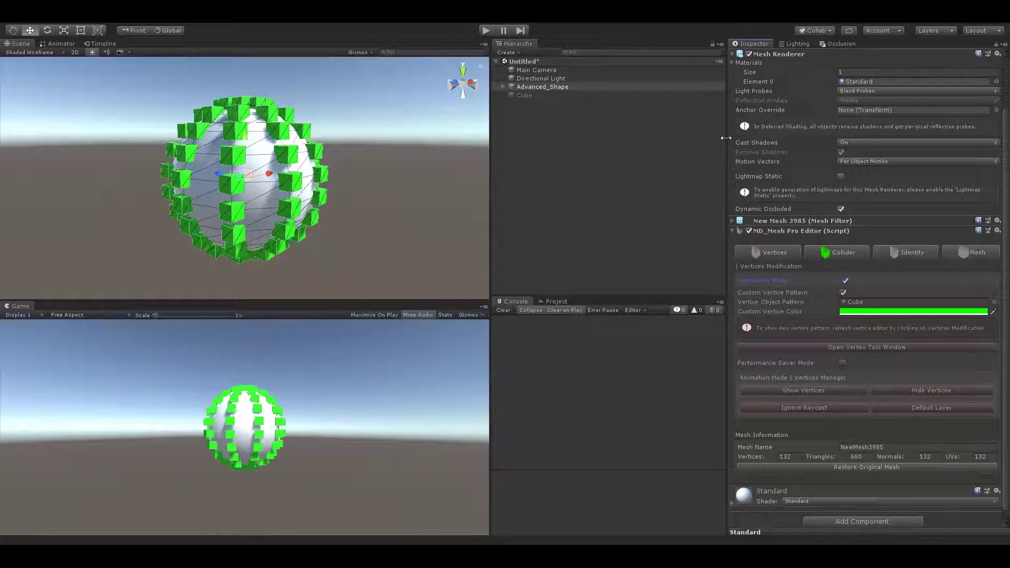
# Add the Mesh Editor Runtime component to the Main Camera.
pyautogui.click(539, 70)
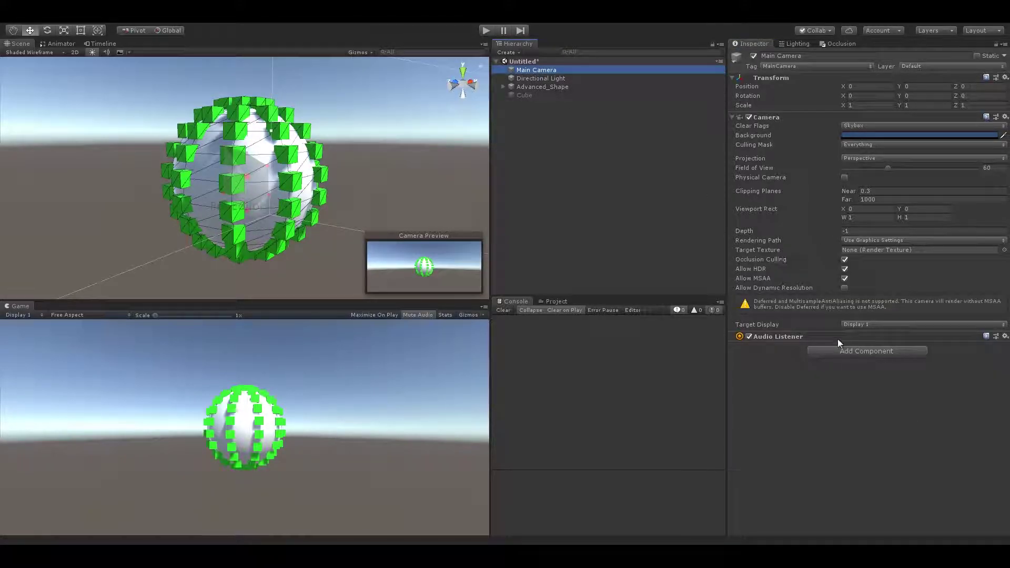
pyautogui.click(867, 352)
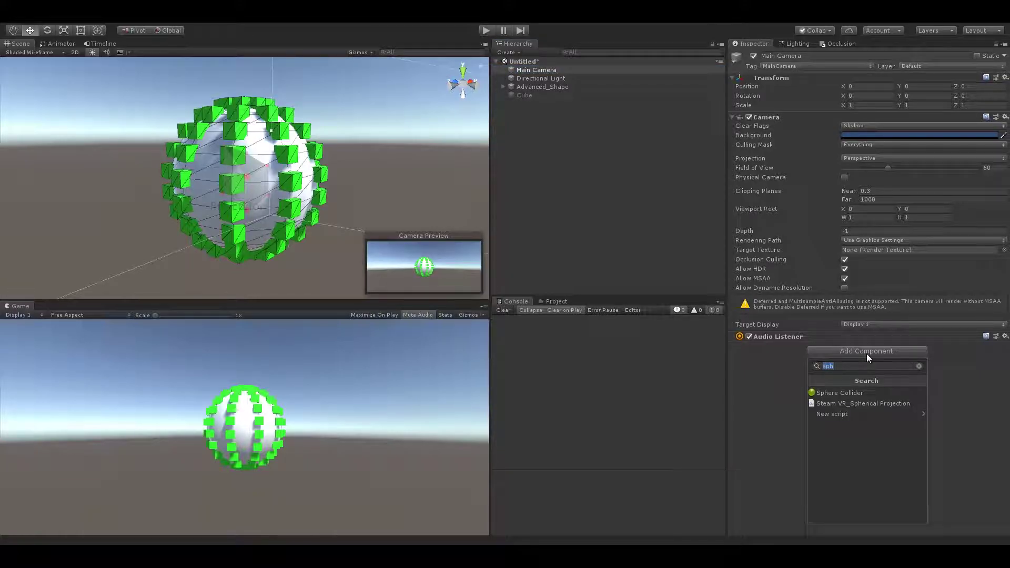
pyautogui.write('runt')
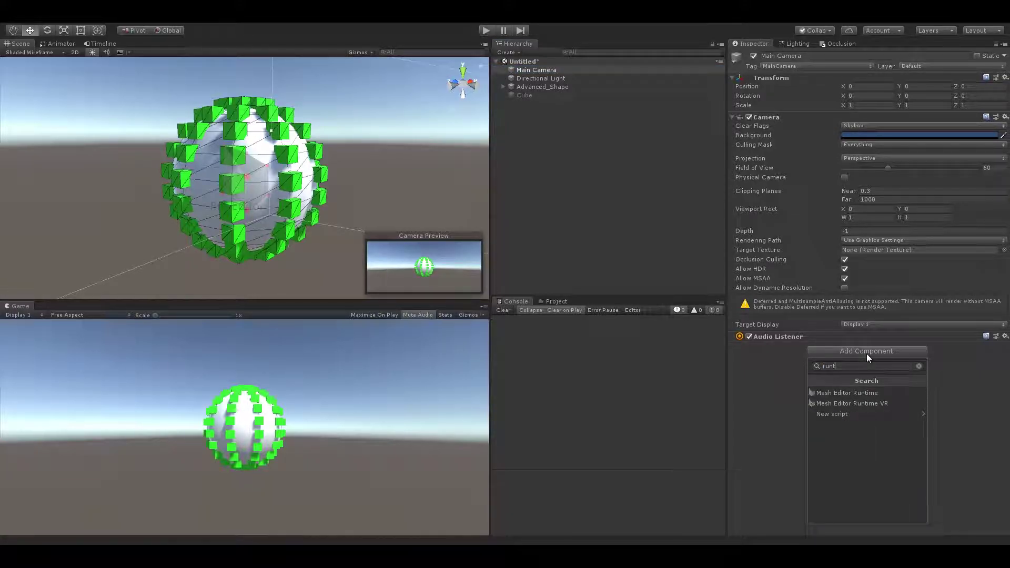
pyautogui.press('Down')
pyautogui.press('Return')
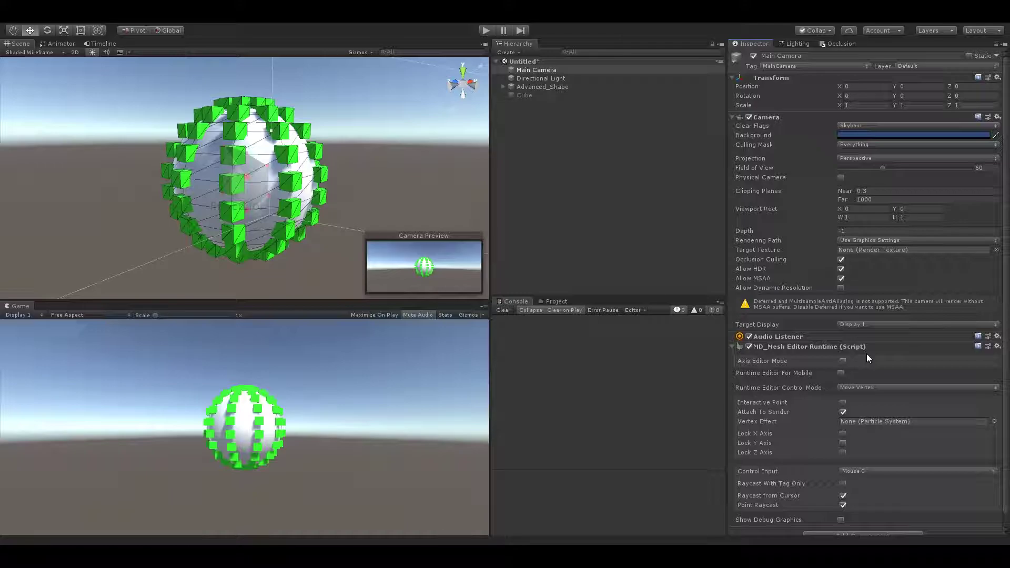
pyautogui.scroll(-1, 868, 358)
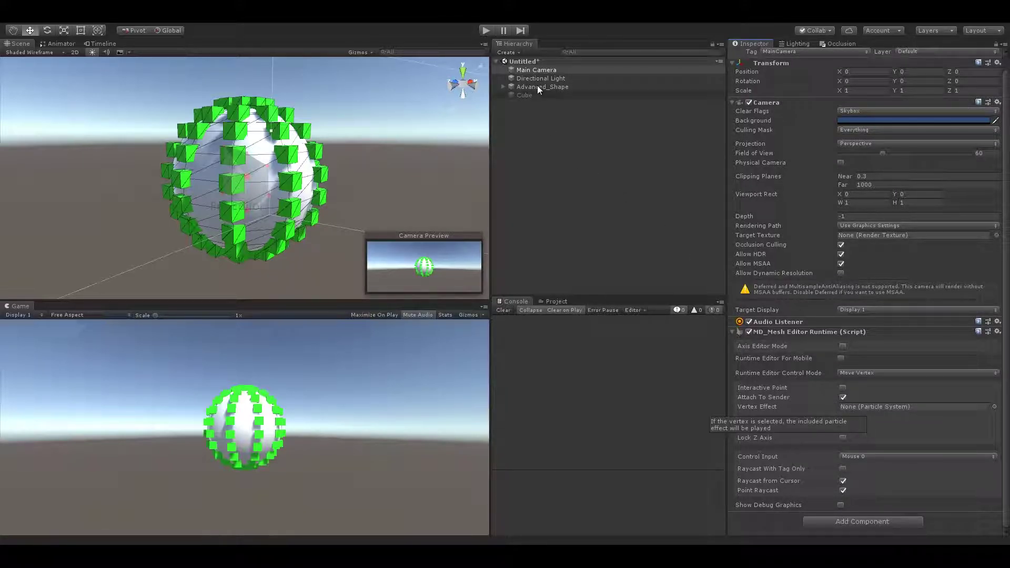
# Run the scene, pull several of the sphere's vertices up, down and outward in the Game view, and stop it.
pyautogui.click(486, 32)
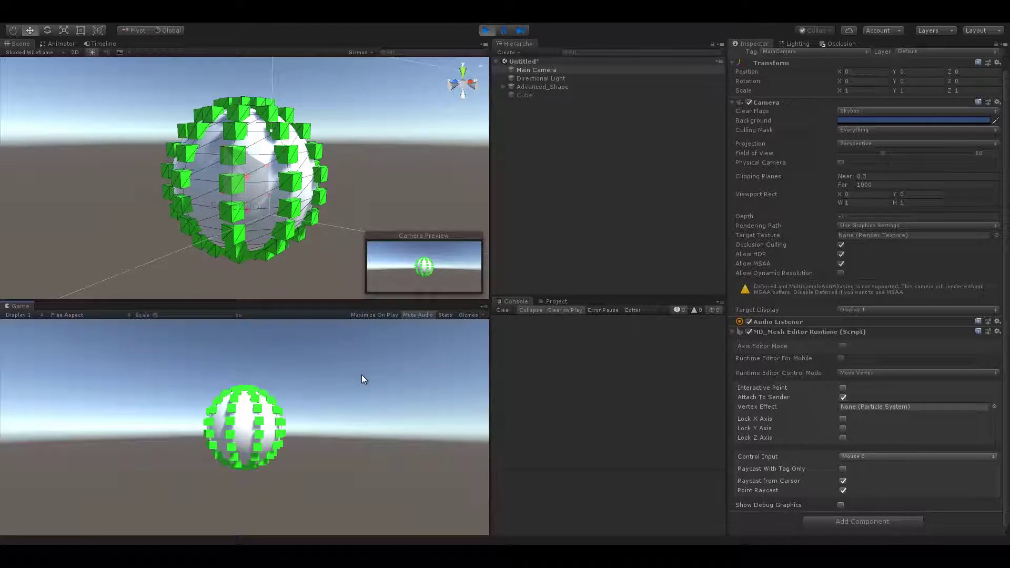
pyautogui.moveTo(260, 408); pyautogui.dragTo(282, 502)
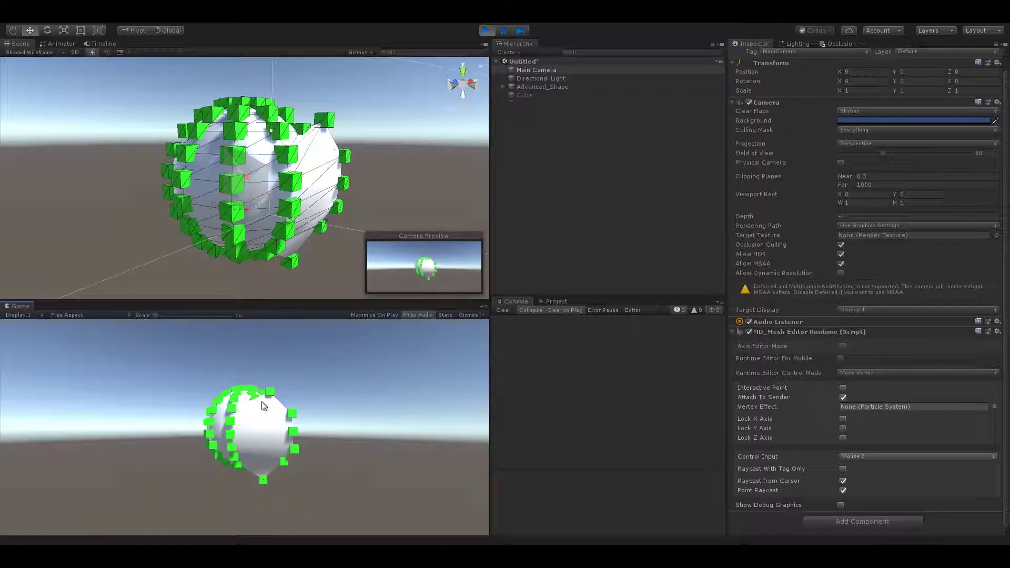
pyautogui.moveTo(255, 414); pyautogui.dragTo(263, 359)
pyautogui.moveTo(231, 409); pyautogui.dragTo(200, 442)
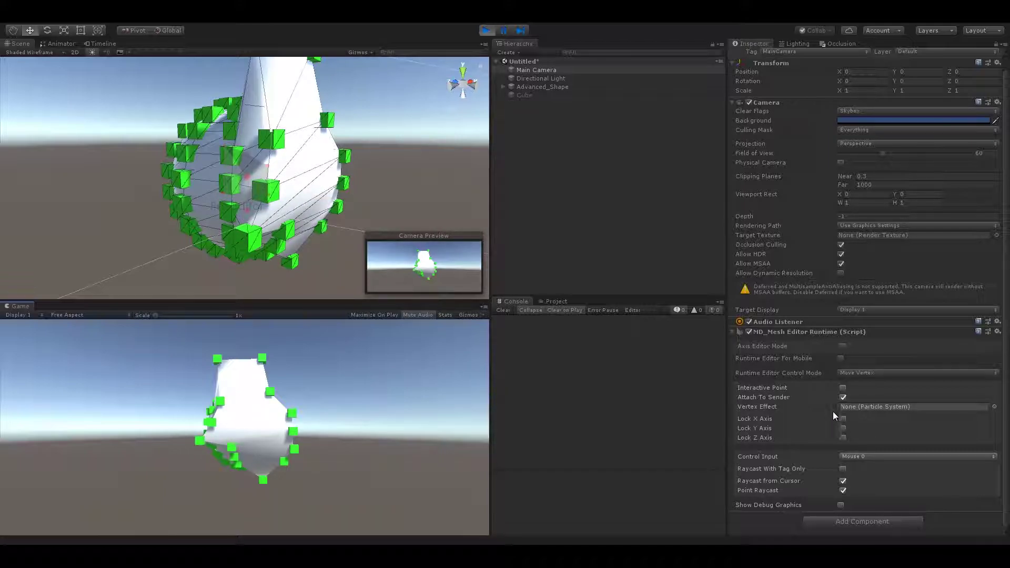
pyautogui.hotkey('ctrl', 'p')
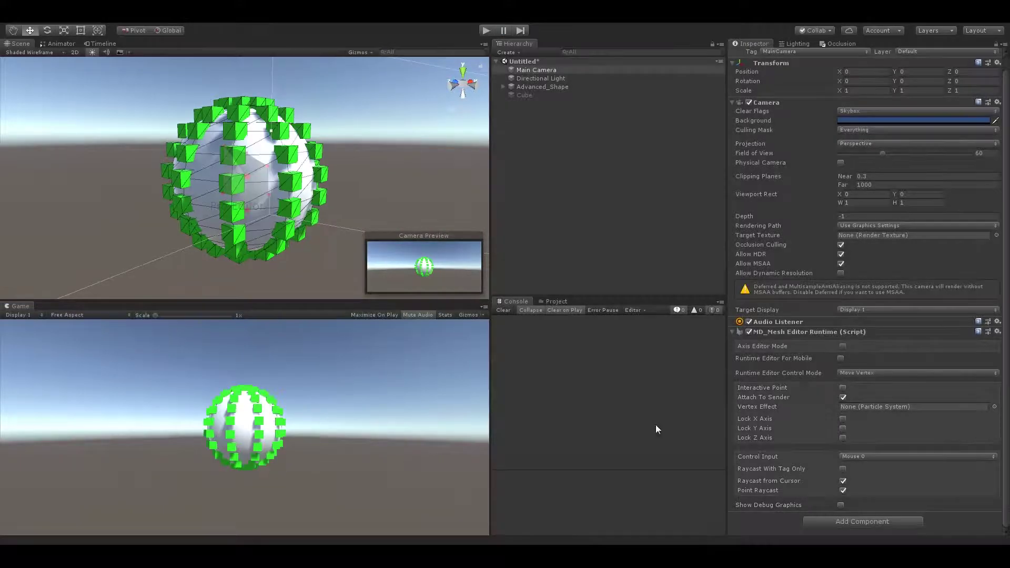
# Enable Axis Editor Mode on the camera's runtime editor with Advanced_Shape as target object and create its axis object automatically.
pyautogui.click(844, 346)
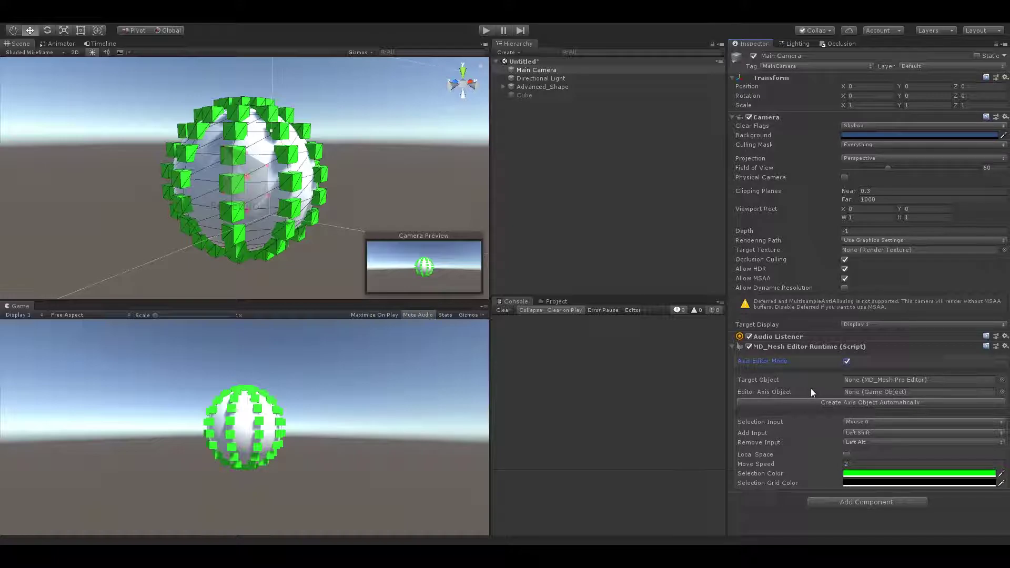
pyautogui.moveTo(544, 87); pyautogui.dragTo(895, 380)
pyautogui.click(873, 403)
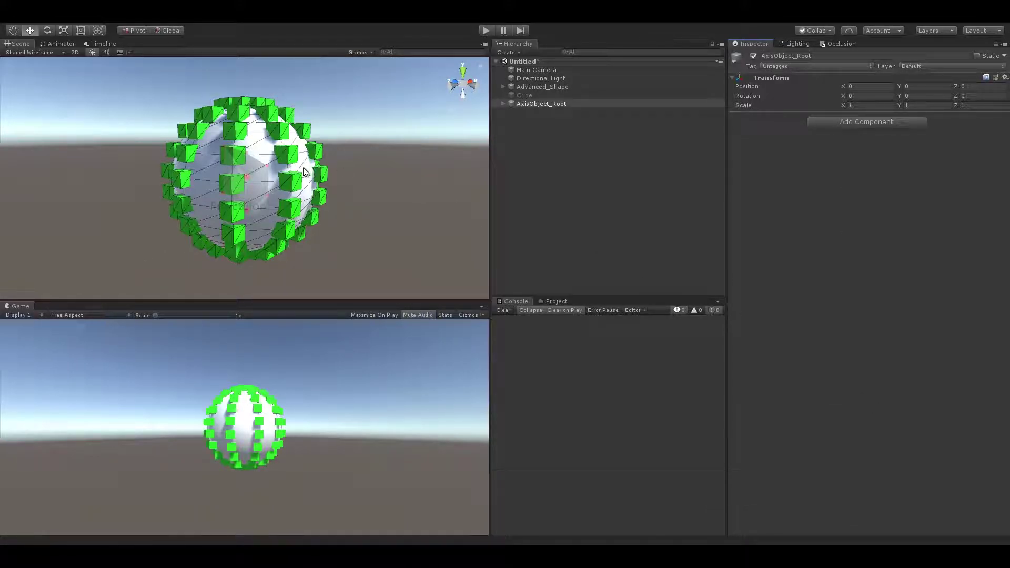
# Move the axis object away from the sphere to about X -2.51, Z 2.299 and inspect it beside the sphere.
pyautogui.keyDown('alt'); pyautogui.moveTo(276, 173); pyautogui.dragTo(227, 213); pyautogui.keyUp('alt')
pyautogui.scroll(-3, 422, 176)
pyautogui.press('f')
pyautogui.moveTo(295, 194); pyautogui.dragTo(269, 218)
pyautogui.scroll(5, 268, 219)
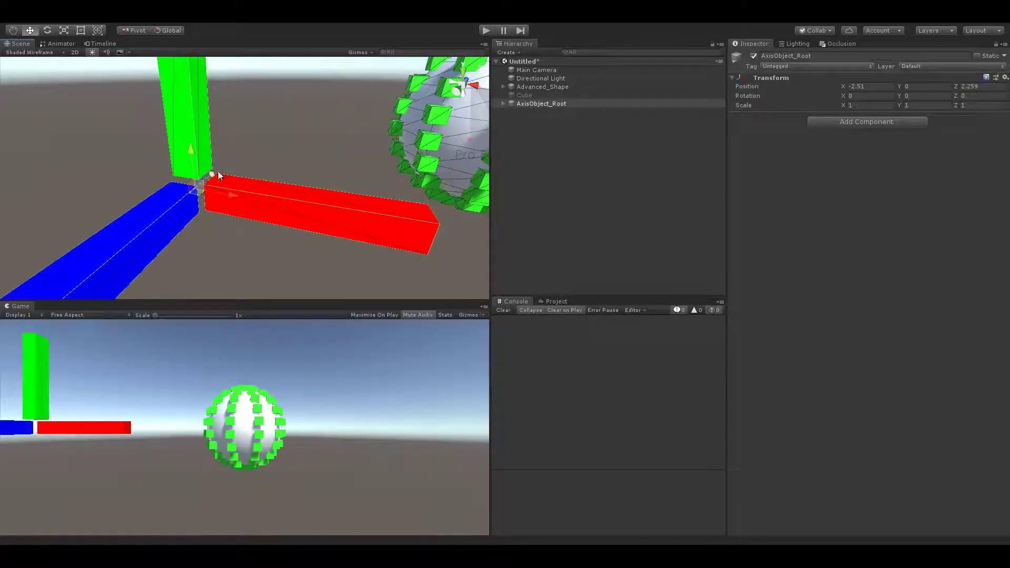
pyautogui.click(278, 160)
pyautogui.moveTo(278, 160); pyautogui.dragTo(293, 189, button='right')
pyautogui.press('s')
pyautogui.keyDown('alt'); pyautogui.moveTo(293, 190); pyautogui.dragTo(308, 174); pyautogui.keyUp('alt')
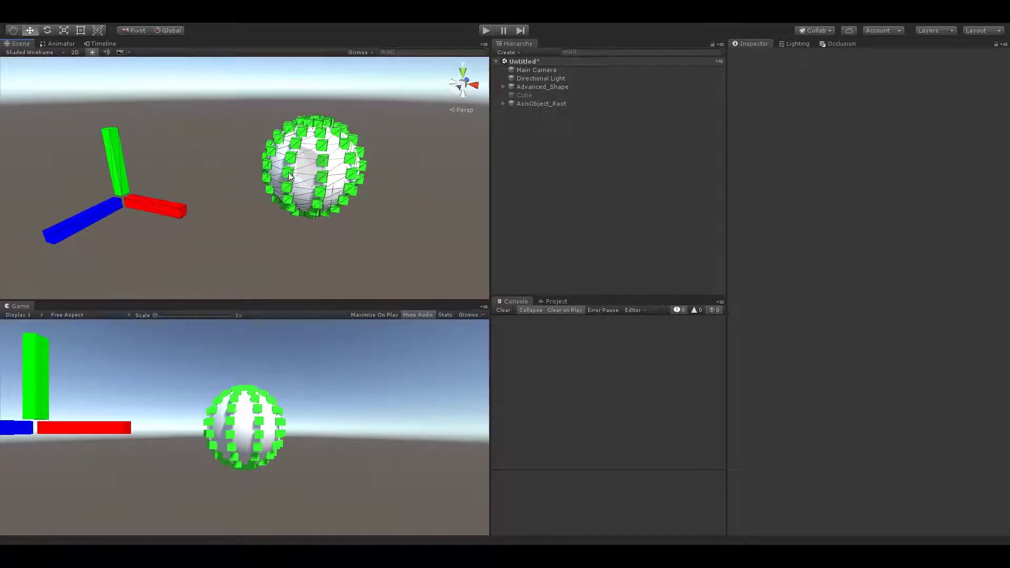
# Change the Selection Color of the Main Camera's mesh editor to blue.
pyautogui.click(541, 70)
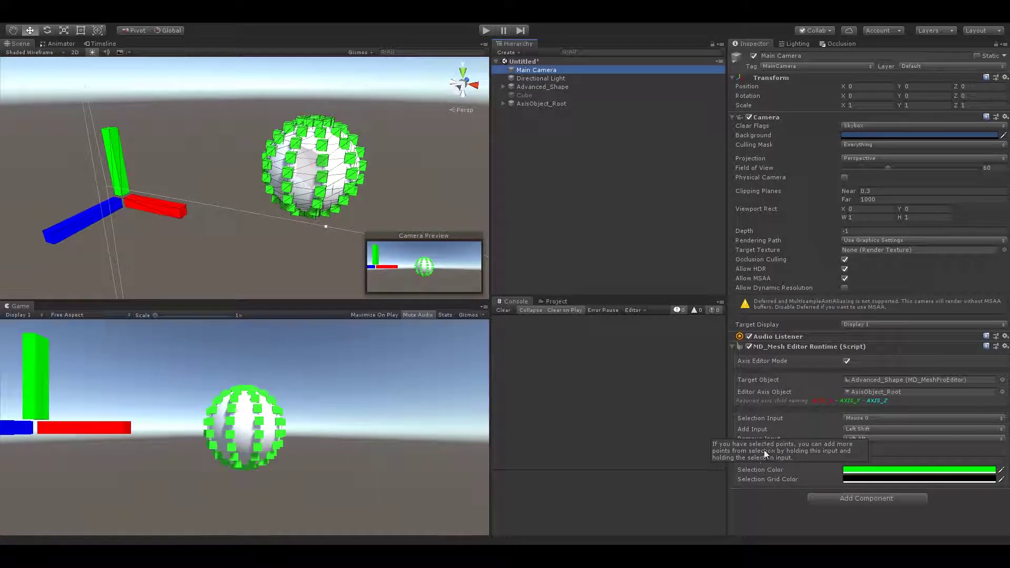
pyautogui.click(855, 469)
pyautogui.click(626, 210)
pyautogui.moveTo(627, 212); pyautogui.dragTo(609, 202)
pyautogui.click(714, 79)
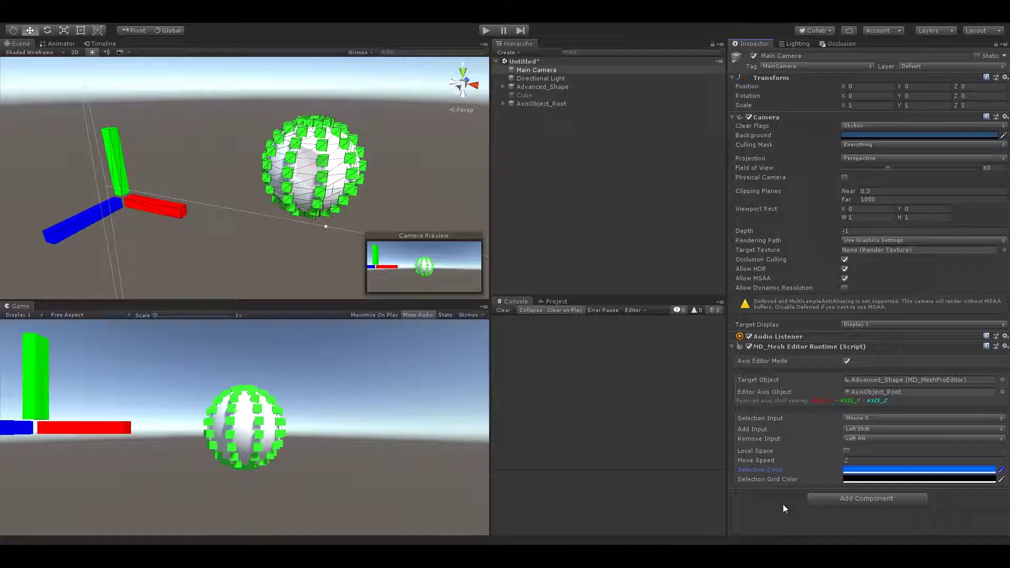
# Run the scene, select the vertices on the sphere's right side and shift them outward and upward with the axis handles.
pyautogui.click(487, 31)
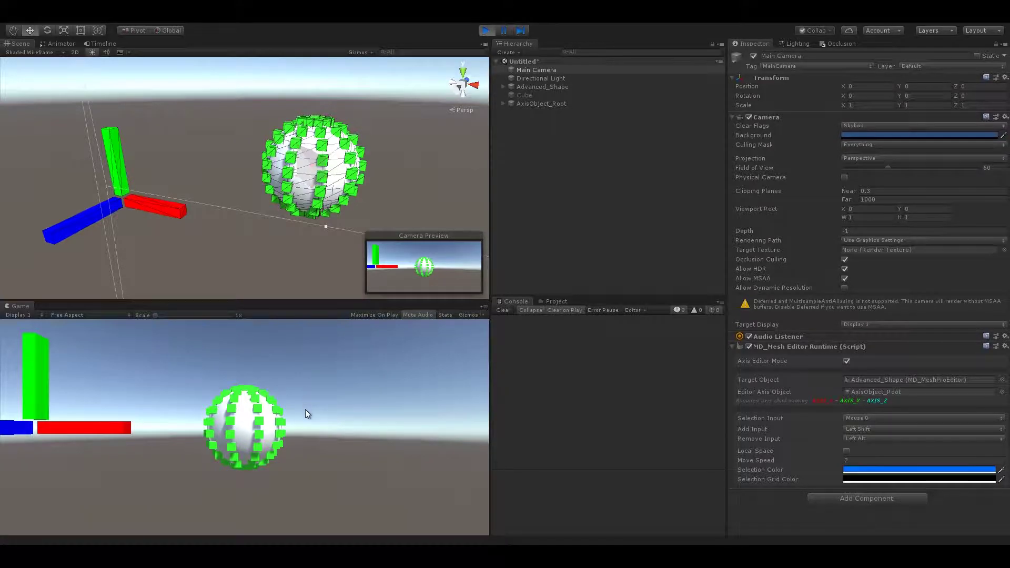
pyautogui.click(267, 462)
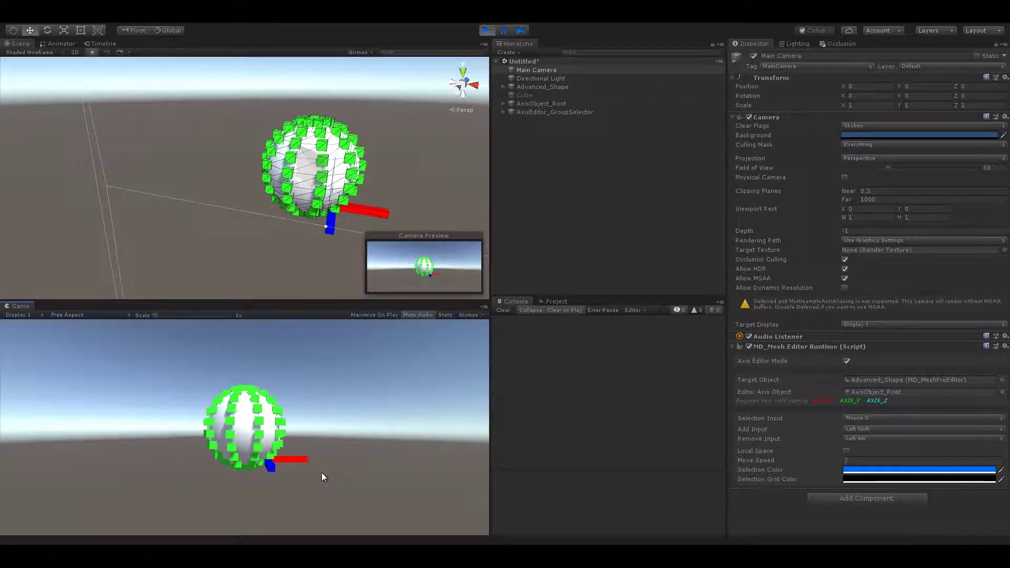
pyautogui.moveTo(331, 475); pyautogui.dragTo(264, 390)
pyautogui.moveTo(306, 428); pyautogui.dragTo(365, 415)
pyautogui.moveTo(291, 396); pyautogui.dragTo(286, 320)
pyautogui.click(262, 361)
# Pull front vertices of the sphere toward the camera and raise a group of its top-left vertices with the axis handles.
pyautogui.click(235, 429)
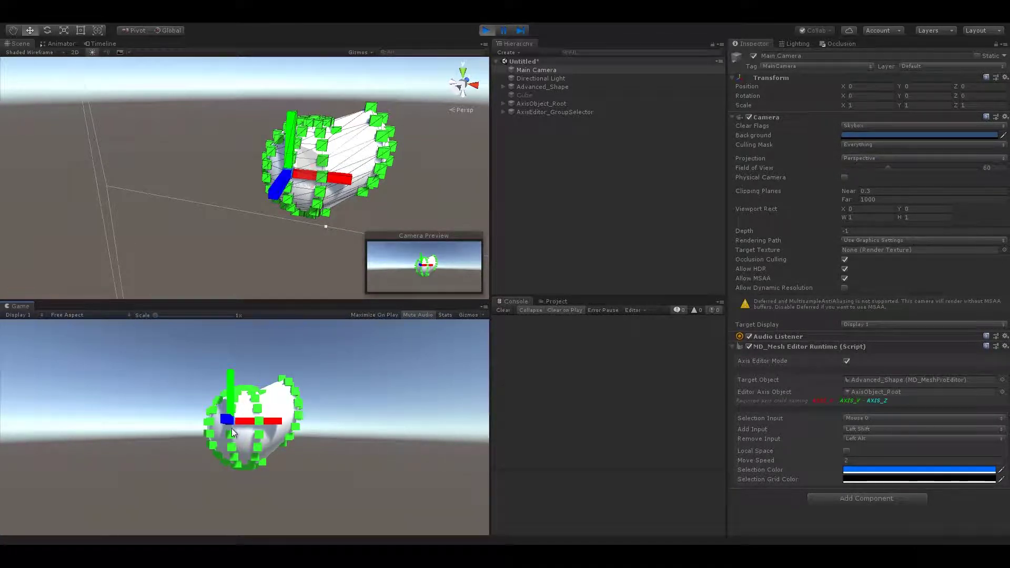
pyautogui.click(231, 433)
pyautogui.moveTo(244, 426); pyautogui.dragTo(124, 488)
pyautogui.moveTo(211, 402); pyautogui.dragTo(271, 492)
pyautogui.click(278, 496)
pyautogui.moveTo(253, 362); pyautogui.dragTo(177, 423)
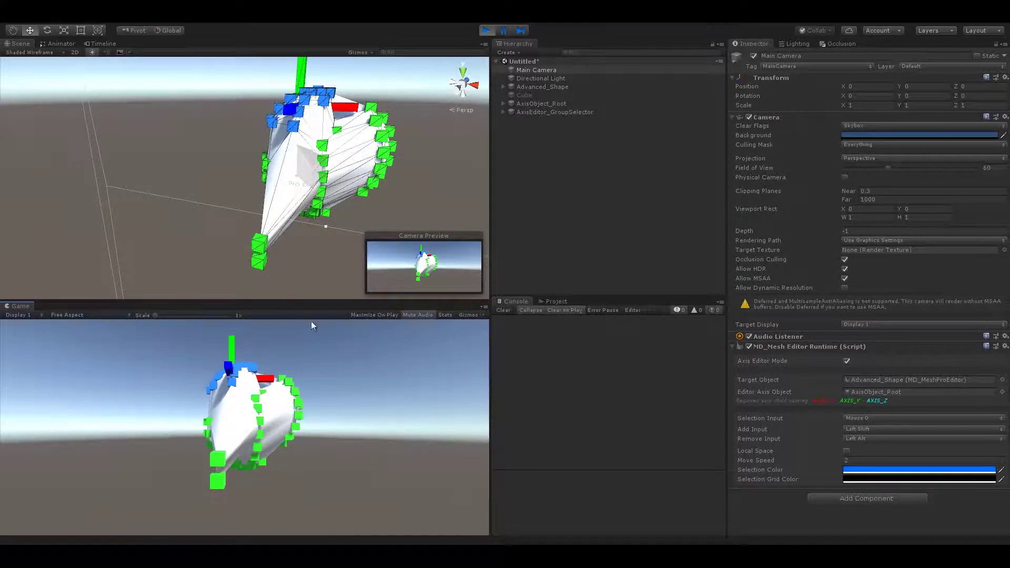
pyautogui.click(373, 378)
# Stop the scene and add an Orbital Camera component to the Main Camera with Advanced_Shape as its target.
pyautogui.click(485, 30)
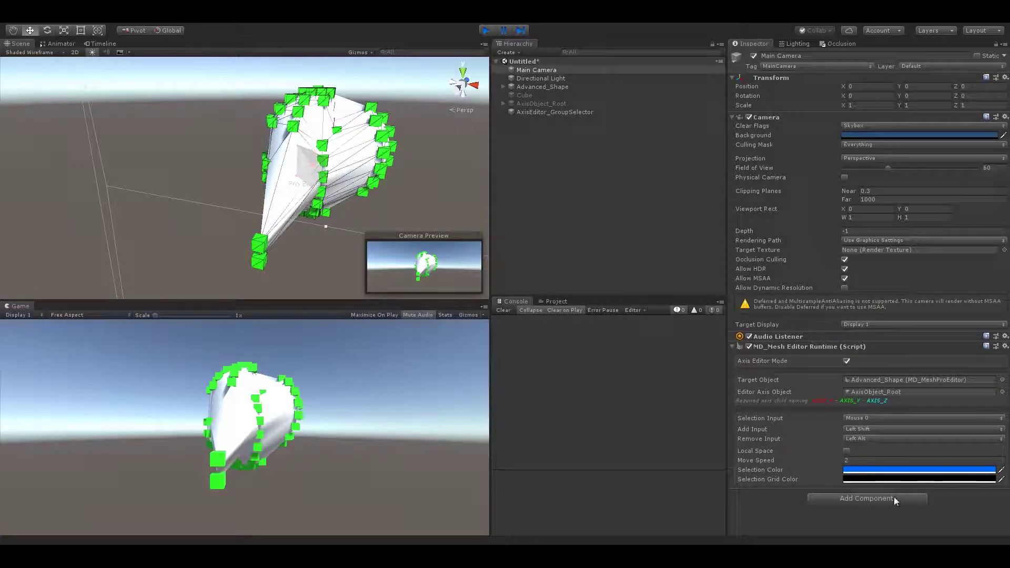
pyautogui.click(878, 500)
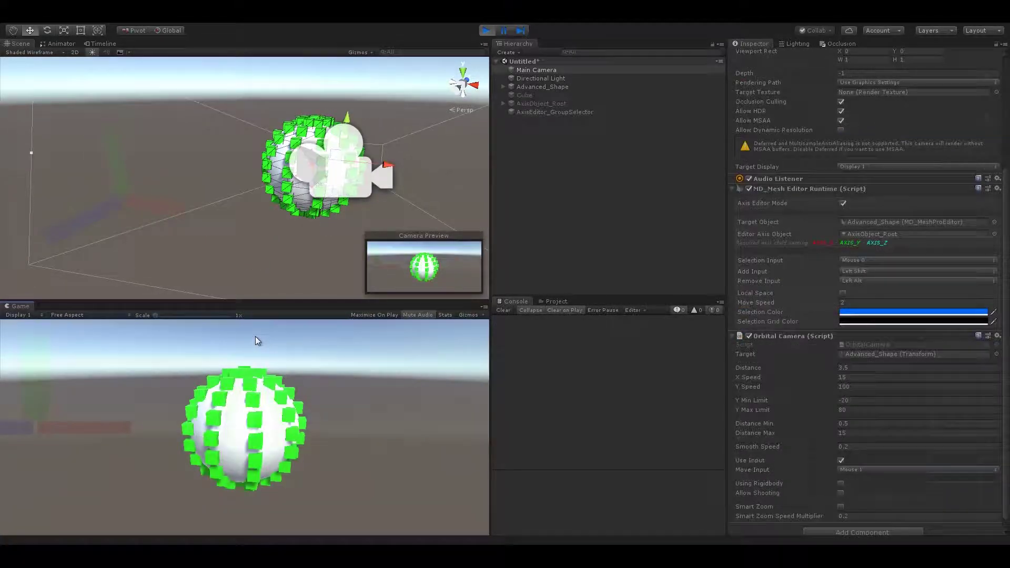
# Select the sphere's top vertices in the running scene and raise them along Y to form a neck.
pyautogui.moveTo(208, 349); pyautogui.dragTo(273, 374)
pyautogui.moveTo(325, 368); pyautogui.dragTo(263, 355, button='right')
pyautogui.moveTo(243, 332); pyautogui.dragTo(240, 252)
pyautogui.click(356, 411)
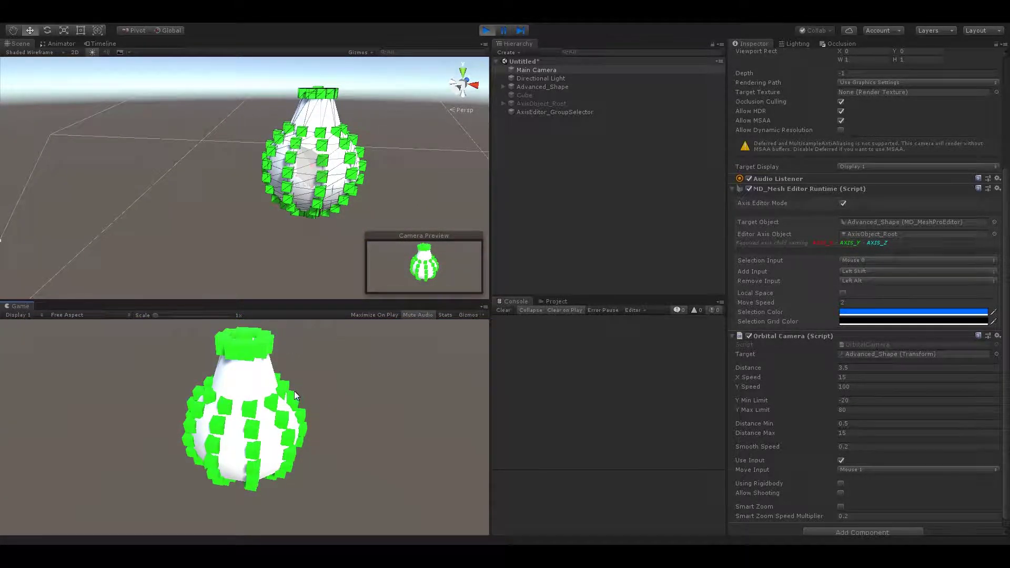
# Select several vertices around the base of the neck from different sides and raise them along the Y axis.
pyautogui.click(278, 395)
pyautogui.keyDown('shift'); pyautogui.click(210, 386); pyautogui.keyUp('shift')
pyautogui.keyDown('shift'); pyautogui.click(225, 407); pyautogui.keyUp('shift')
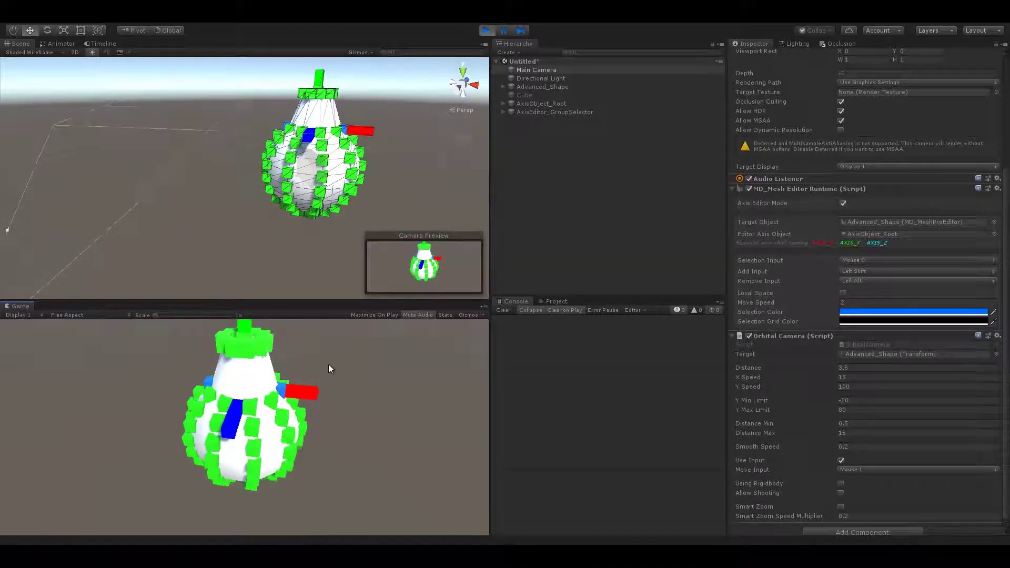
pyautogui.moveTo(328, 364); pyautogui.dragTo(215, 414, button='right')
pyautogui.moveTo(393, 391); pyautogui.dragTo(1, 485, button='right')
pyautogui.moveTo(290, 399); pyautogui.dragTo(285, 397, button='right')
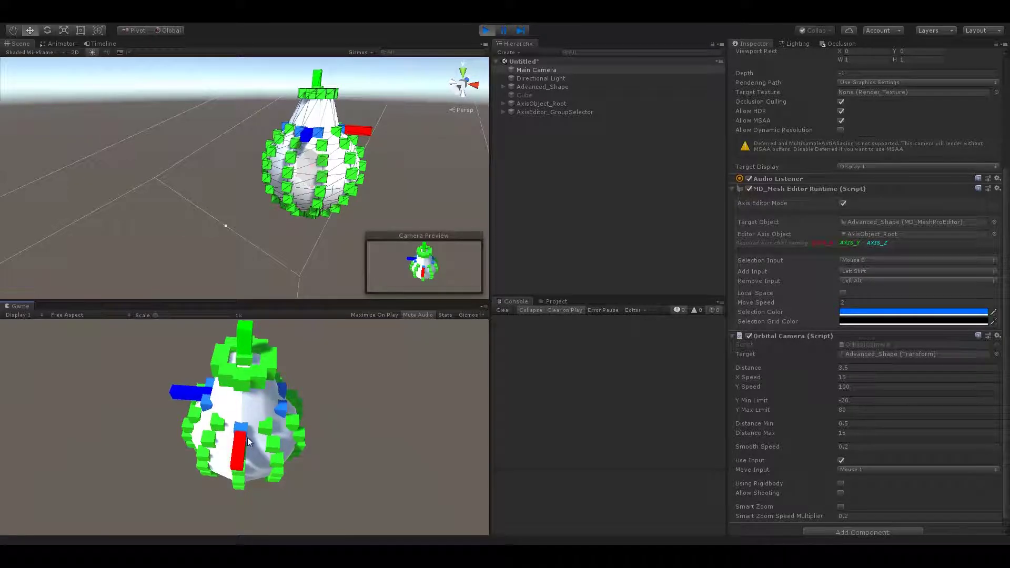
pyautogui.moveTo(131, 474); pyautogui.dragTo(429, 391, button='right')
pyautogui.moveTo(242, 327); pyautogui.dragTo(250, 263)
pyautogui.moveTo(250, 264); pyautogui.dragTo(128, 396, button='right')
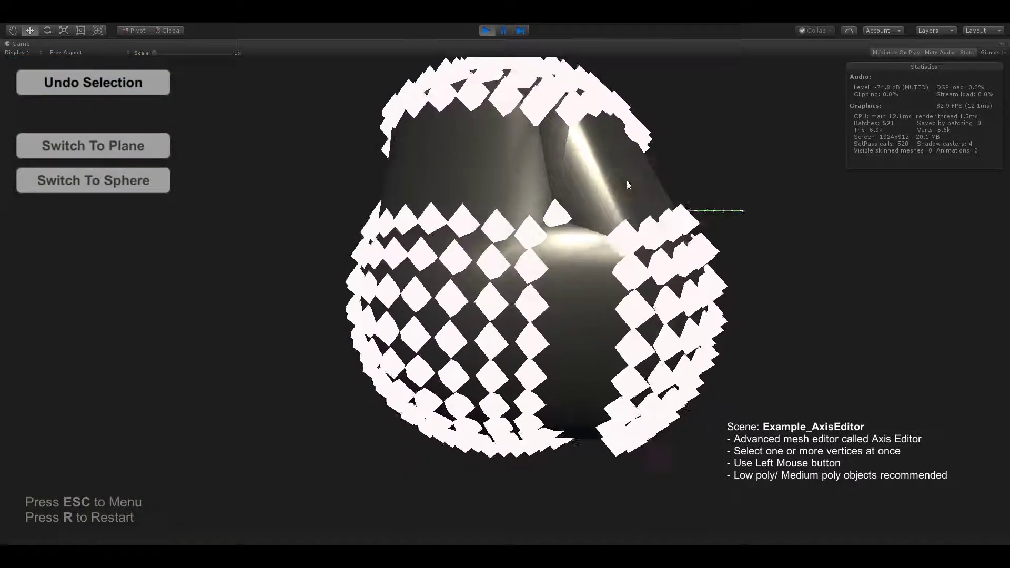
# Select the vertices on the left side of the Example_AxisEditor sphere and pull them outward and upward.
pyautogui.moveTo(361, 215); pyautogui.dragTo(437, 340)
pyautogui.moveTo(357, 306); pyautogui.dragTo(308, 308)
pyautogui.moveTo(439, 308); pyautogui.dragTo(449, 310, button='right')
pyautogui.moveTo(399, 334); pyautogui.dragTo(357, 275)
pyautogui.moveTo(351, 217); pyautogui.dragTo(373, 144)
# Raise the top vertices of the example sphere and shift its right-edge vertices outward.
pyautogui.moveTo(422, 100); pyautogui.dragTo(542, 132)
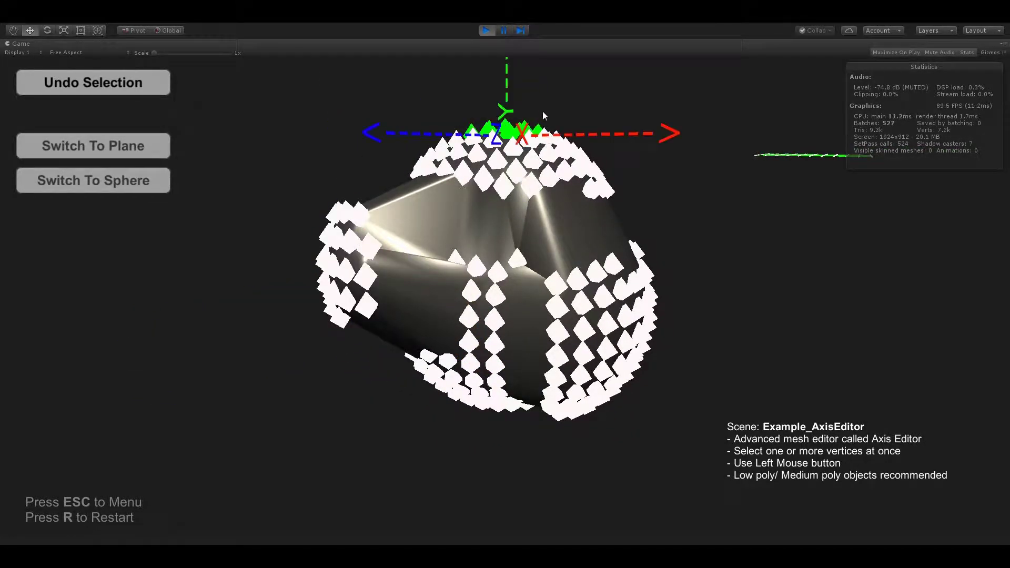
pyautogui.moveTo(542, 112); pyautogui.dragTo(521, 96, button='right')
pyautogui.moveTo(513, 92); pyautogui.dragTo(511, 57)
pyautogui.moveTo(671, 274); pyautogui.dragTo(660, 327)
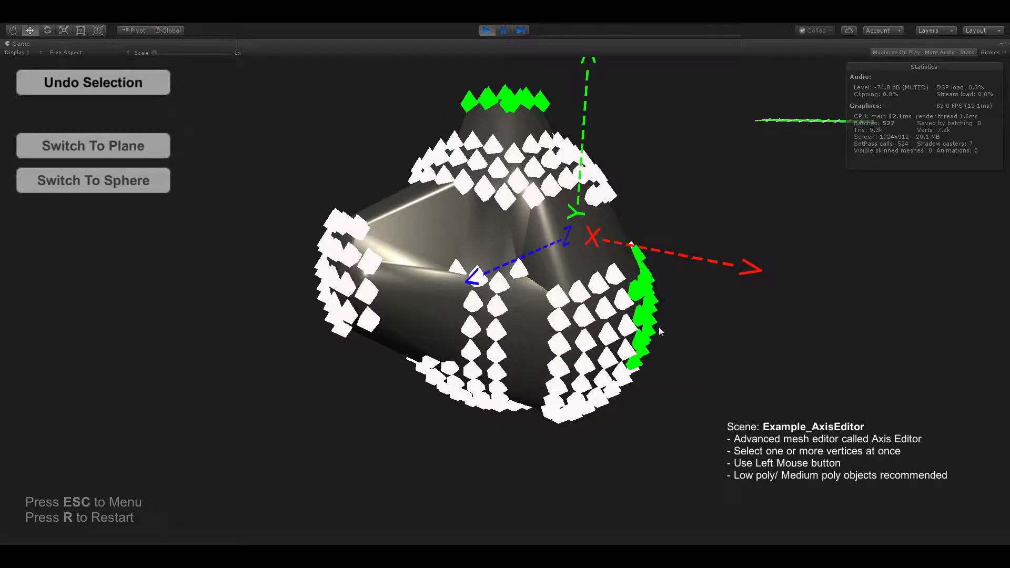
pyautogui.click(706, 144)
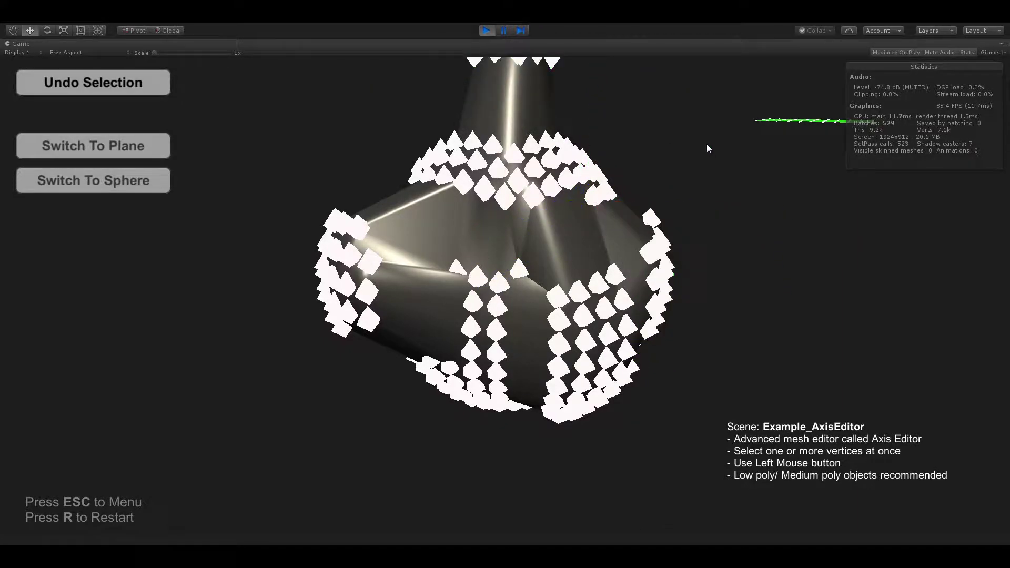
# Switch the example to the plane, select a large group of its far vertices and raise them along Y.
pyautogui.moveTo(706, 145); pyautogui.dragTo(598, 138, button='right')
pyautogui.scroll(-2, 596, 138)
pyautogui.click(87, 92)
pyautogui.moveTo(548, 181); pyautogui.dragTo(584, 229, button='right')
pyautogui.moveTo(509, 270); pyautogui.dragTo(684, 199, button='right')
pyautogui.moveTo(410, 169); pyautogui.dragTo(547, 294)
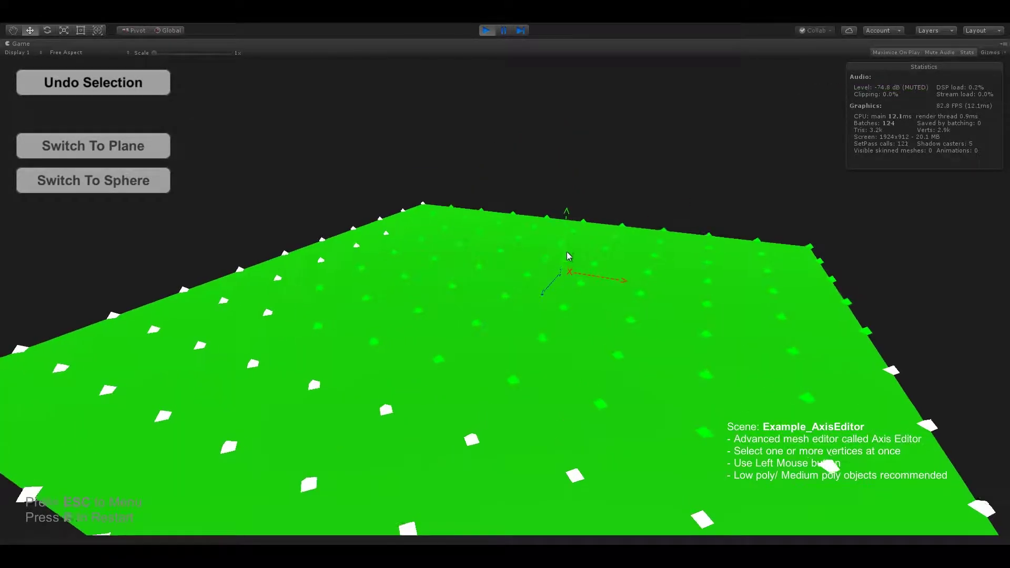
pyautogui.moveTo(567, 213); pyautogui.dragTo(579, 153)
# Select a smaller group of vertices on the raised area and lift them into a high plateau.
pyautogui.moveTo(657, 150); pyautogui.dragTo(526, 233)
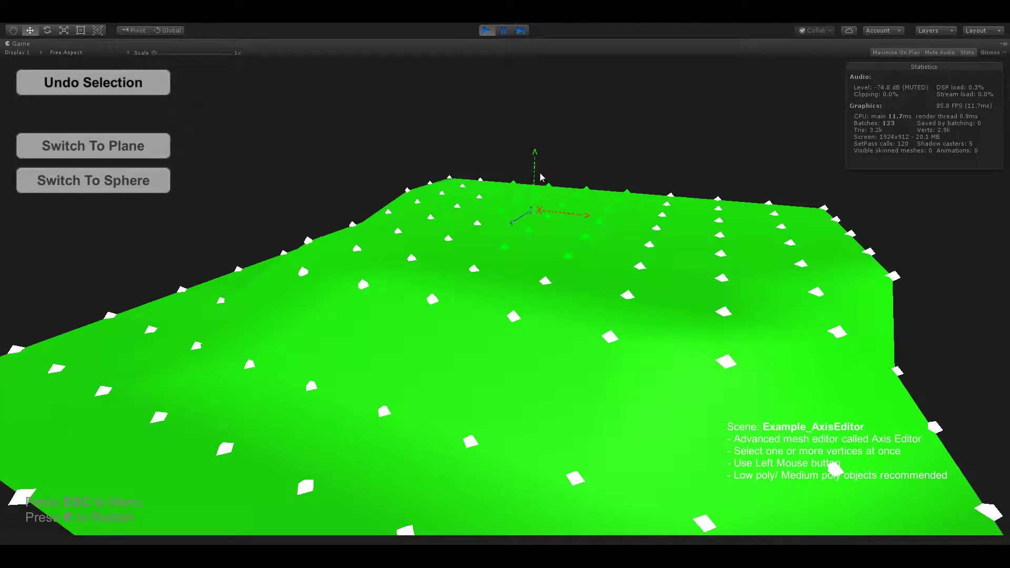
pyautogui.moveTo(535, 164); pyautogui.dragTo(636, 80)
pyautogui.click(579, 226)
# Select a group of vertices near the plane's opposite edge and lower them along Y.
pyautogui.moveTo(571, 234); pyautogui.dragTo(827, 345, button='right')
pyautogui.moveTo(844, 352); pyautogui.dragTo(551, 450)
pyautogui.moveTo(650, 367); pyautogui.dragTo(648, 348, button='right')
pyautogui.moveTo(649, 348); pyautogui.dragTo(649, 397)
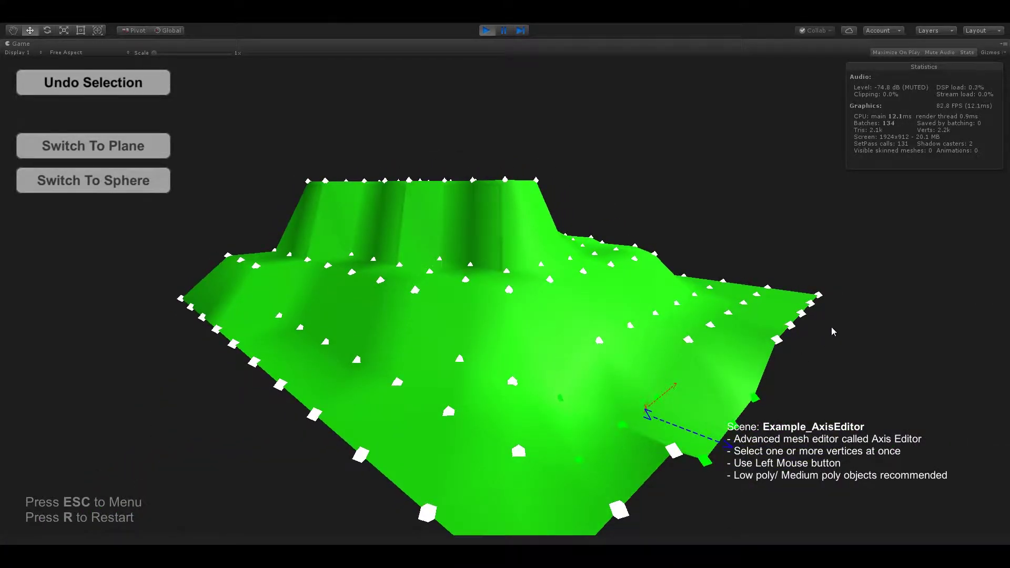
# Edit vertices along the plateau's upper edge from another viewing angle.
pyautogui.moveTo(832, 330); pyautogui.dragTo(688, 310, button='right')
pyautogui.moveTo(264, 227); pyautogui.dragTo(350, 128, button='right')
pyautogui.moveTo(548, 174); pyautogui.dragTo(529, 192, button='right')
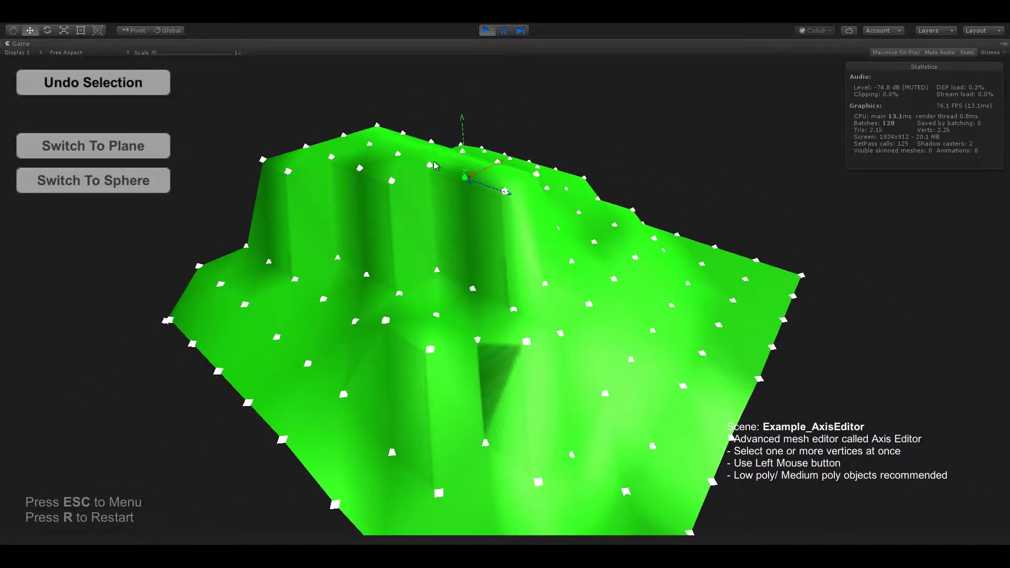
pyautogui.moveTo(446, 139); pyautogui.dragTo(448, 169)
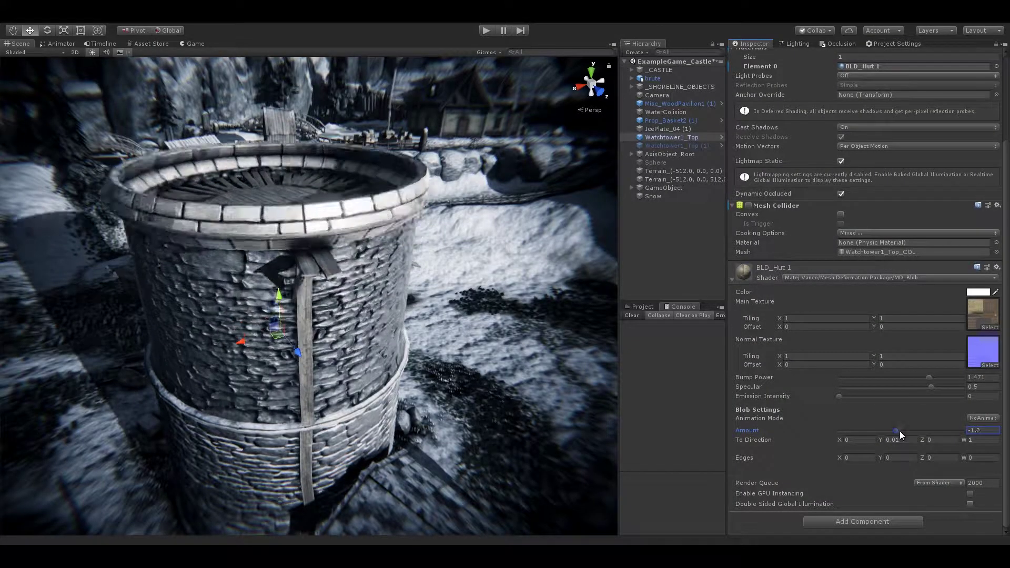
# Adjust the Blob Amount and Edges X values of the BLD_Hut 1 material on Watchtower1_Top.
pyautogui.moveTo(900, 431)
pyautogui.mouseDown()
pyautogui.moveTo(870, 430)
pyautogui.moveTo(910, 429)
pyautogui.moveTo(898, 430)
pyautogui.mouseUp()
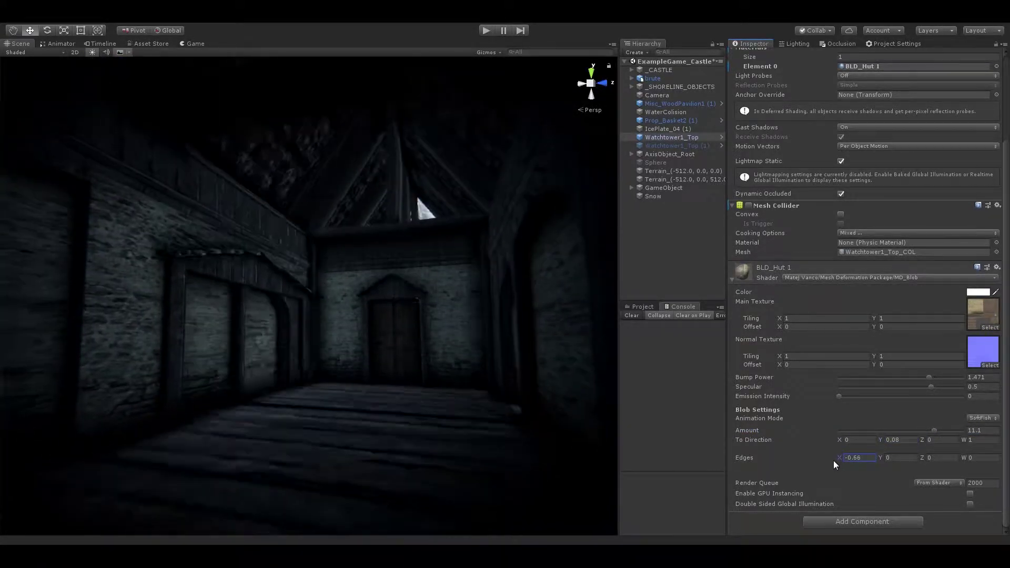
pyautogui.moveTo(833, 460); pyautogui.dragTo(886, 459)
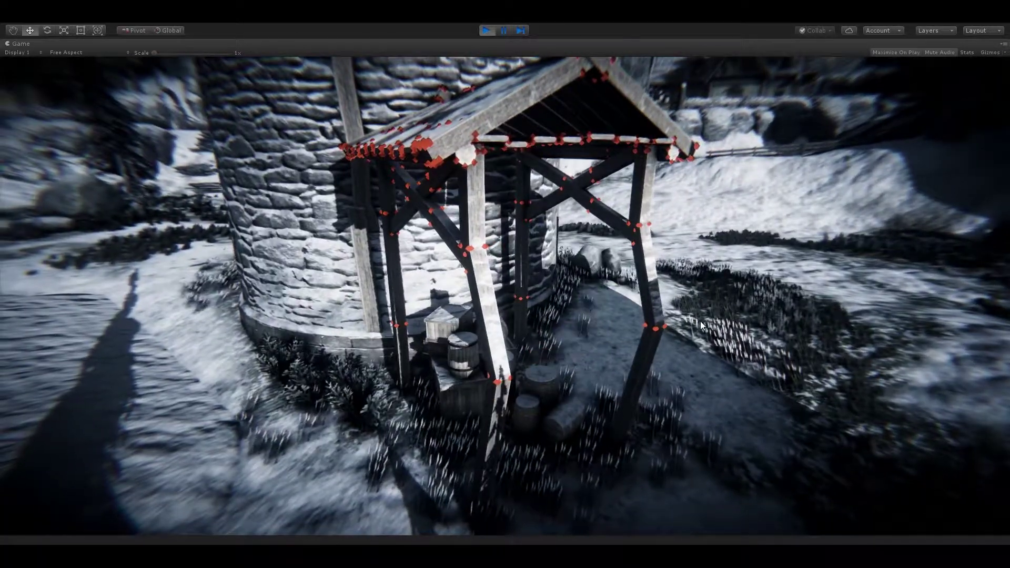